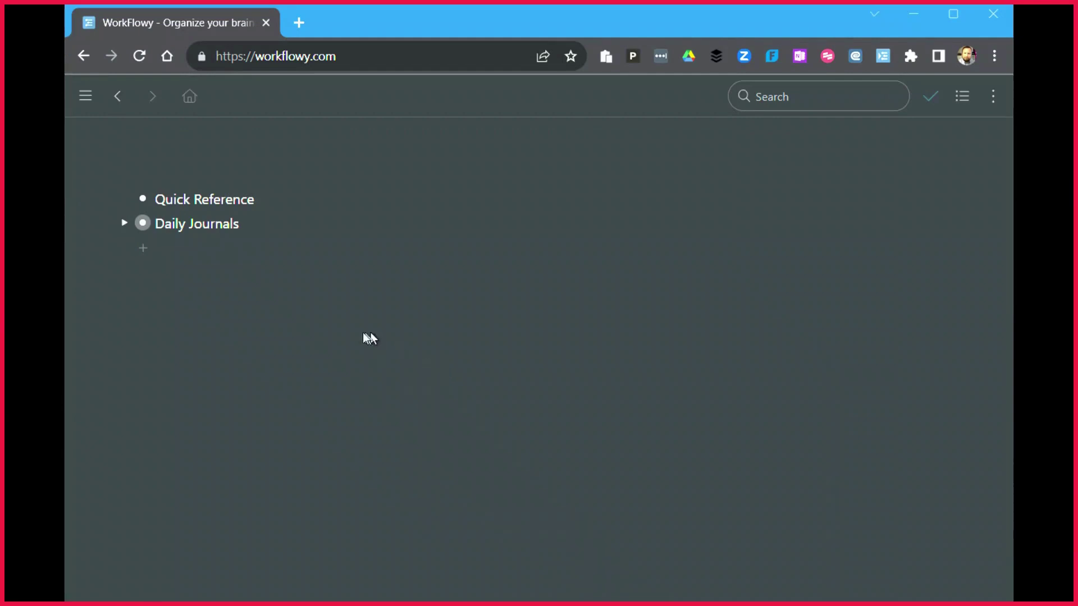
Step: Add a Daily Journals entry dated Wed, Aug 2, 2023 and expand it to show Chores, Health and Finances
{"action": "left_click", "coordinate": [124, 223]}
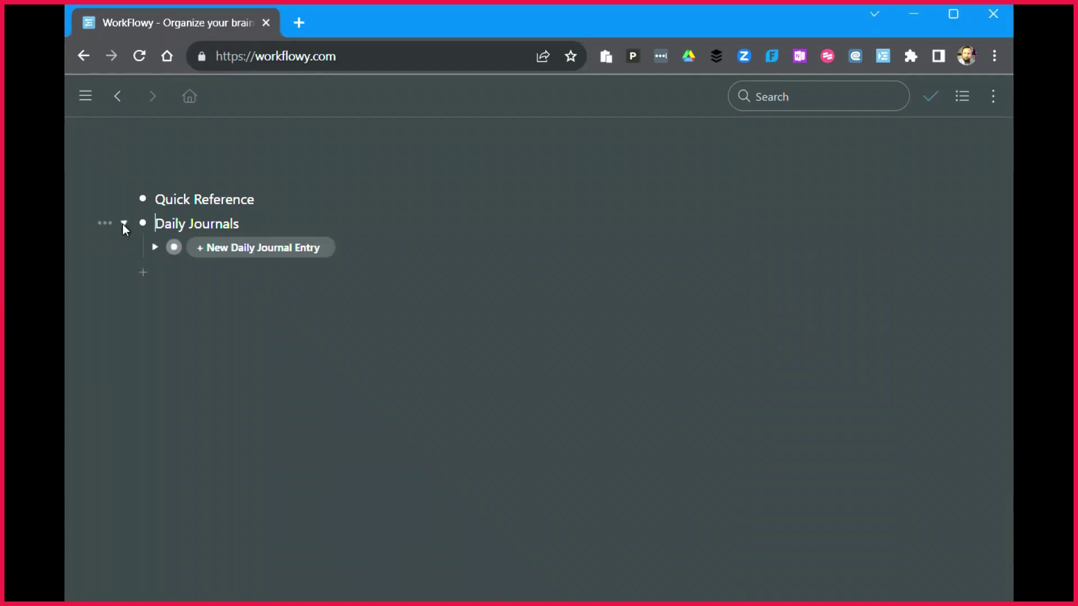
{"action": "left_click", "coordinate": [259, 248]}
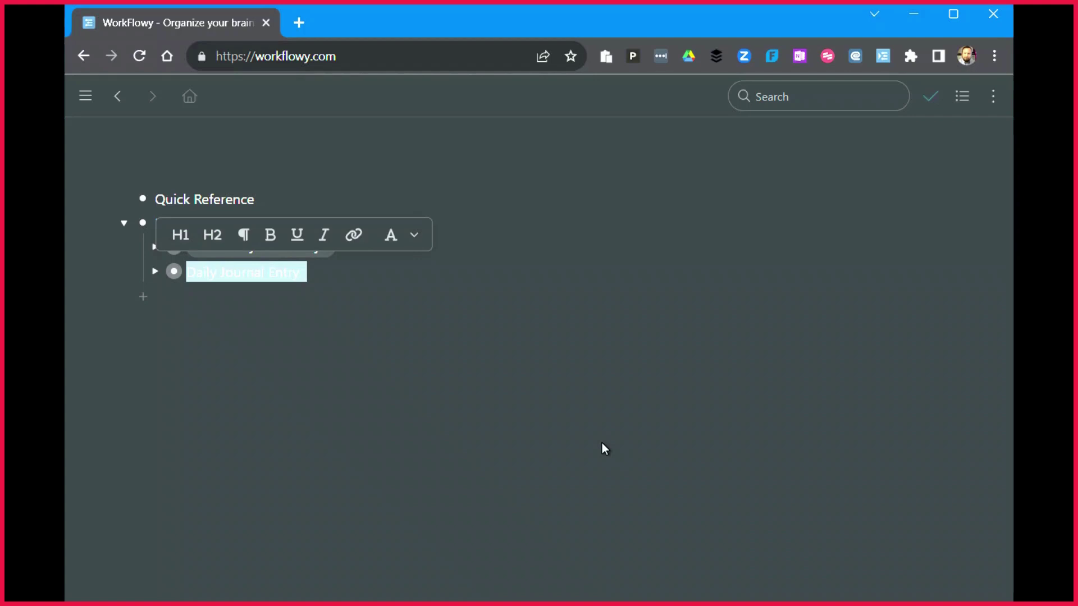
{"action": "type", "text": "aug 2"}
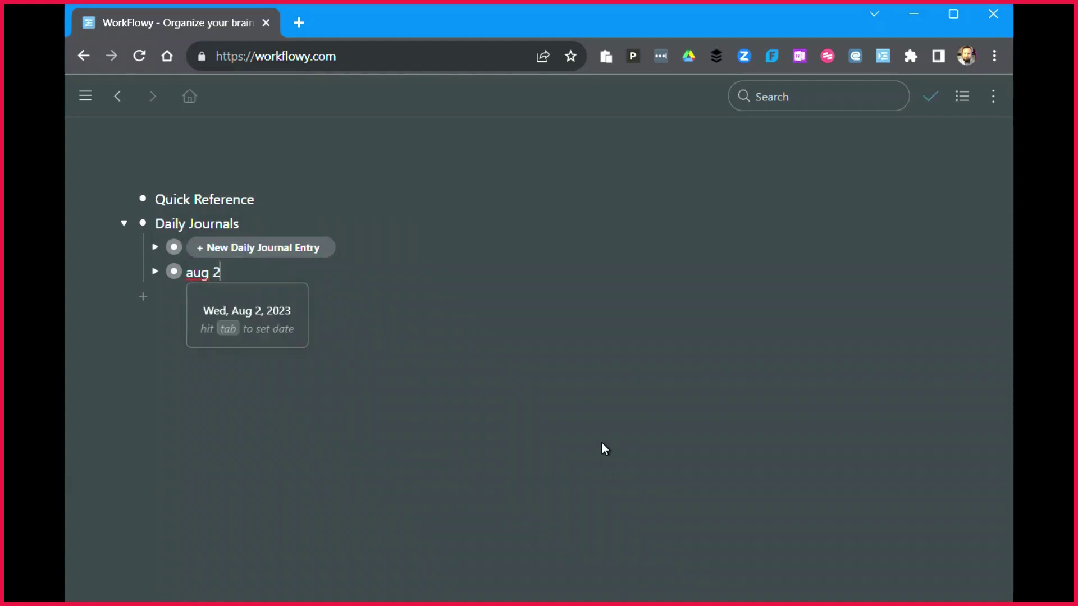
{"action": "key", "text": "Tab"}
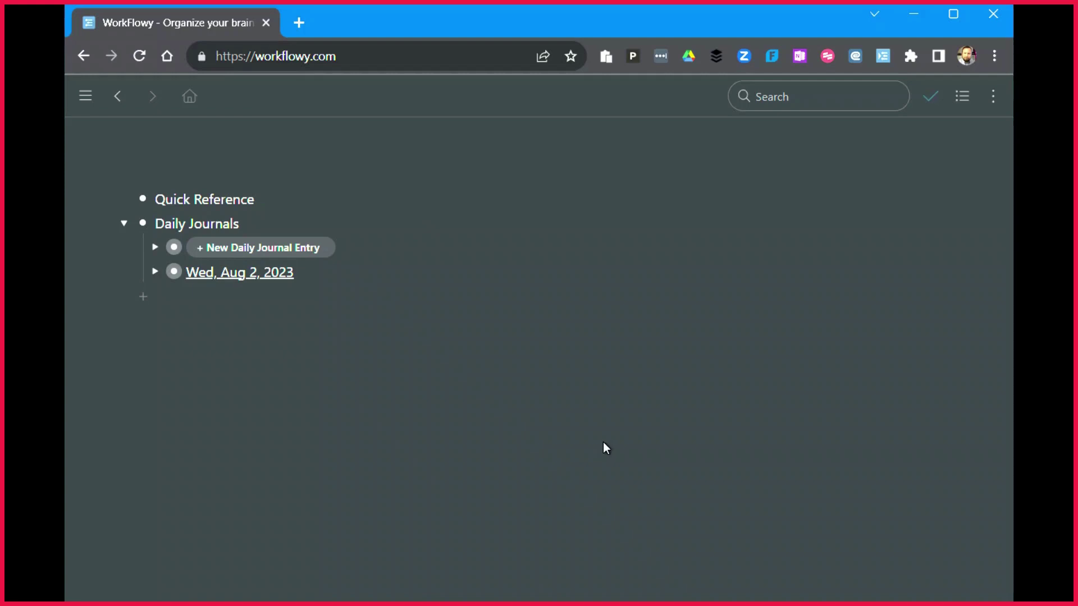
{"action": "left_click", "coordinate": [156, 272]}
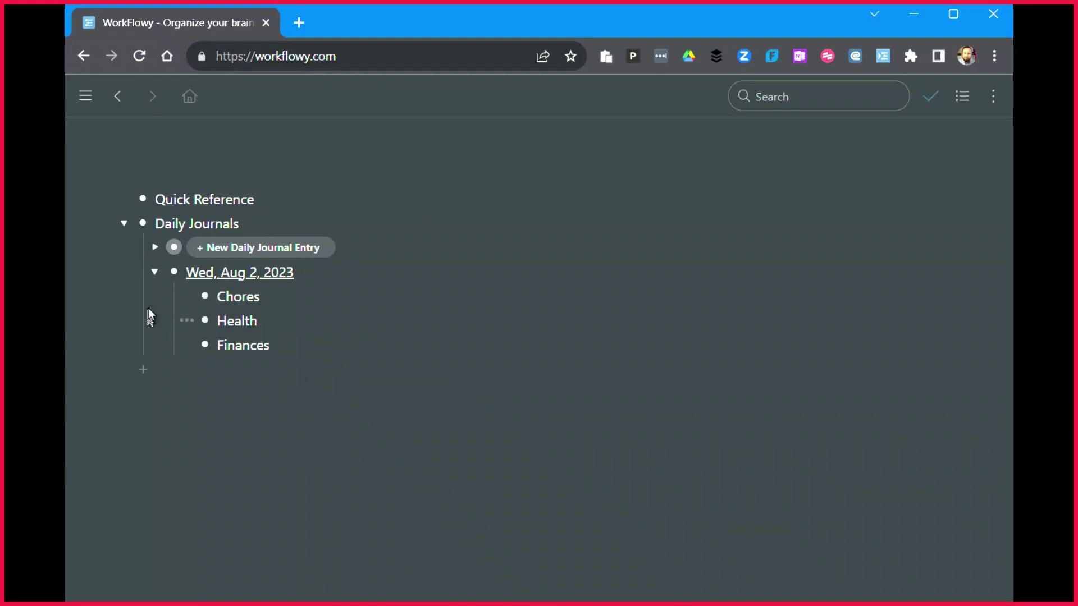
Step: Collapse the Aug 2 entry and add journal entries dated Thu, Aug 3, Fri, Aug 4 and Sat, Aug 5, 2023
{"action": "left_click", "coordinate": [152, 271]}
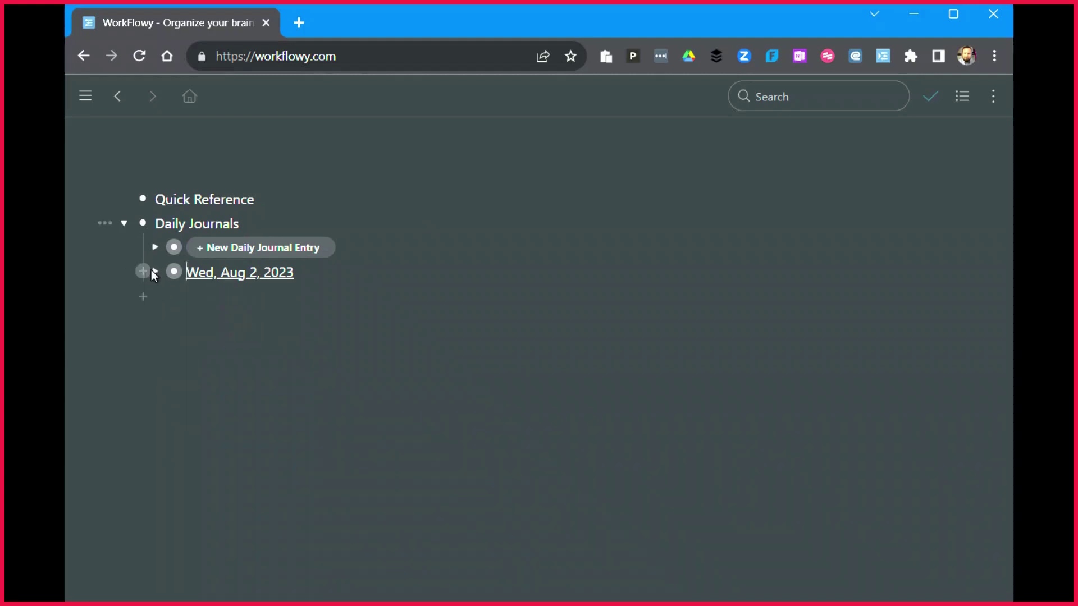
{"action": "left_click", "coordinate": [291, 247]}
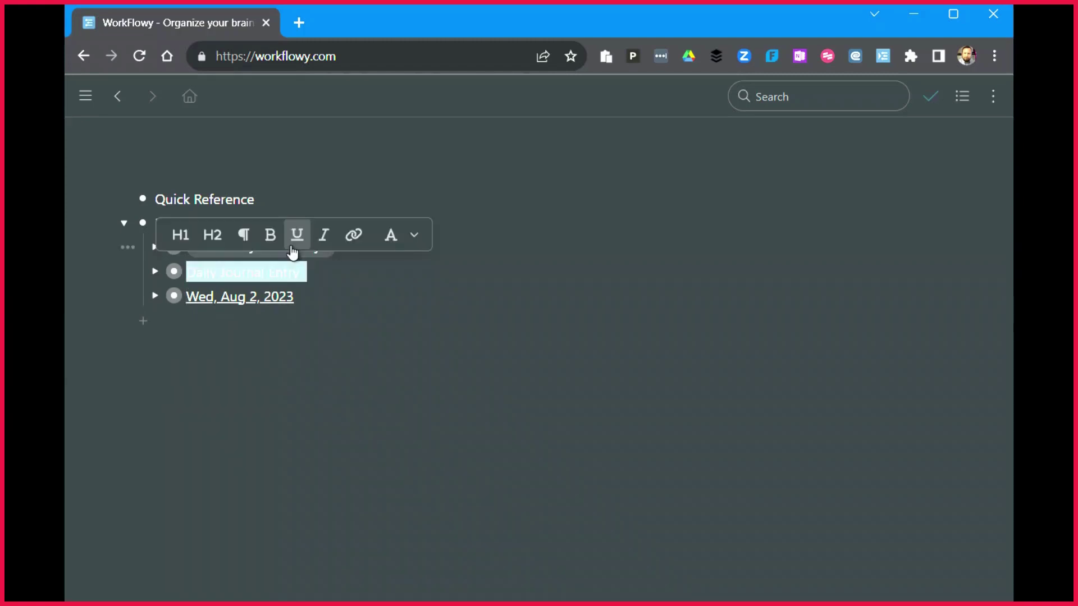
{"action": "type", "text": "au"}
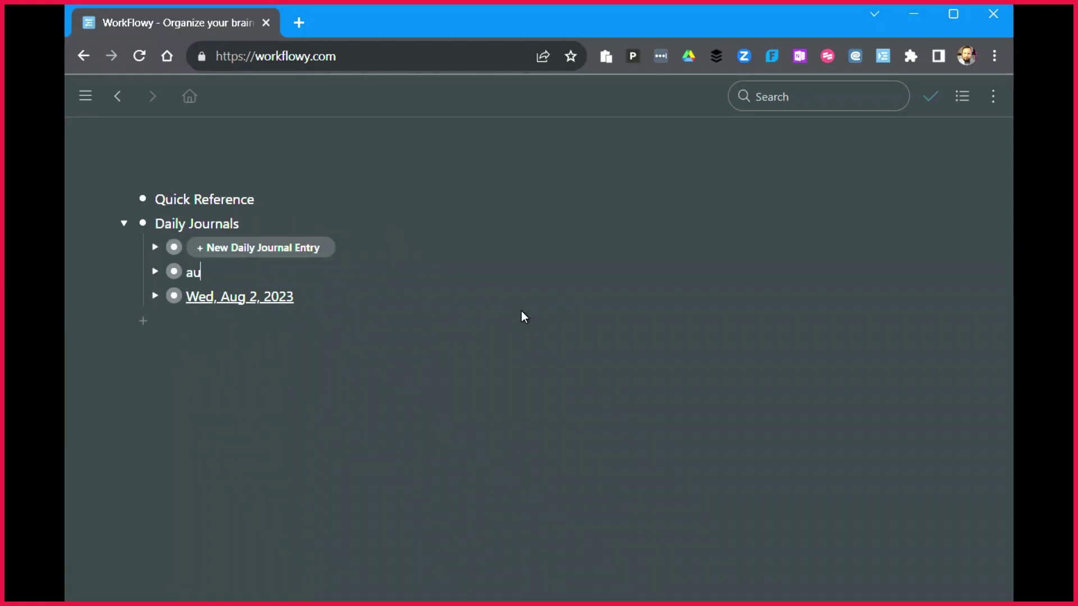
{"action": "type", "text": "g 3"}
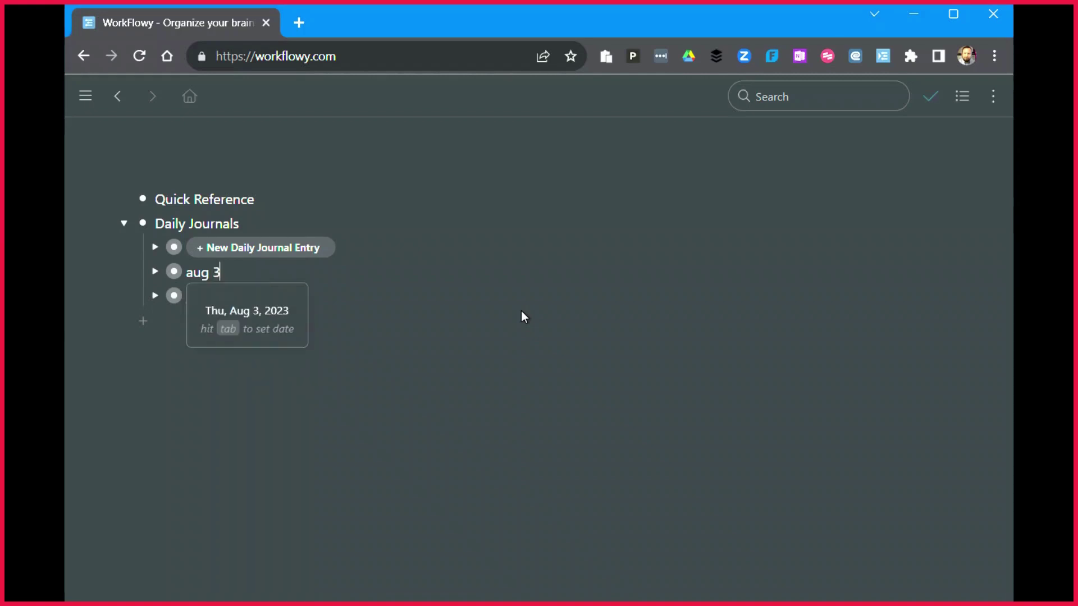
{"action": "key", "text": "Tab"}
{"action": "left_click", "coordinate": [316, 251]}
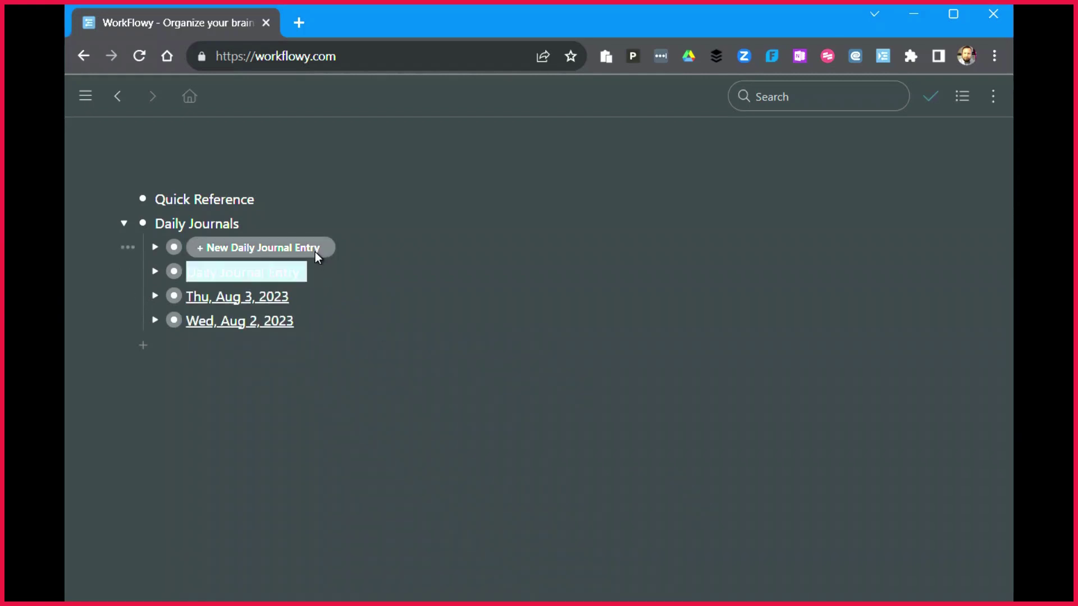
{"action": "type", "text": "aug 4"}
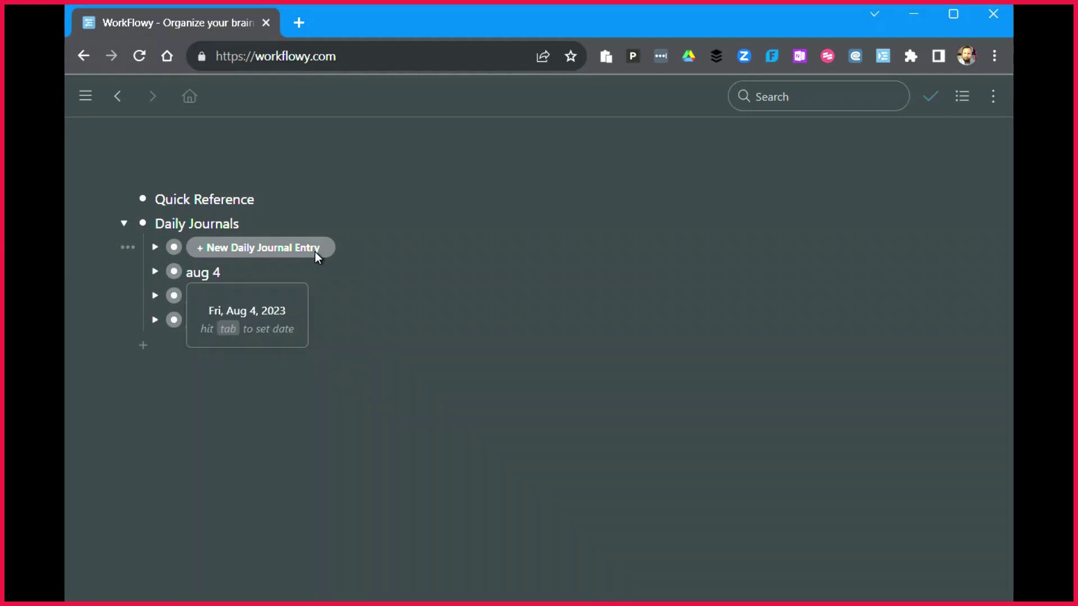
{"action": "key", "text": "Tab"}
{"action": "left_click", "coordinate": [314, 251]}
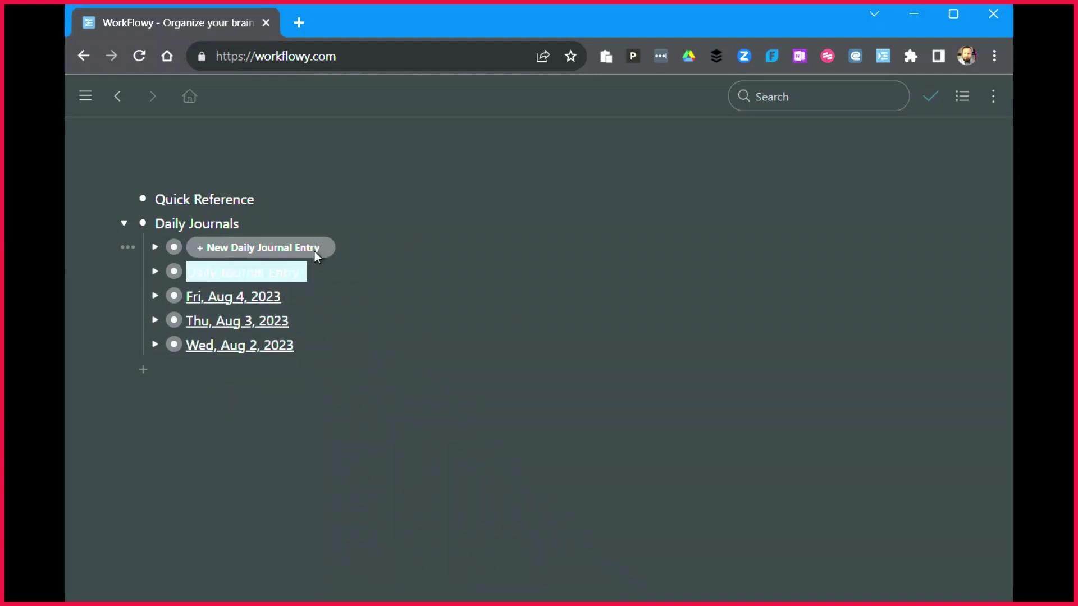
{"action": "type", "text": "aug 5"}
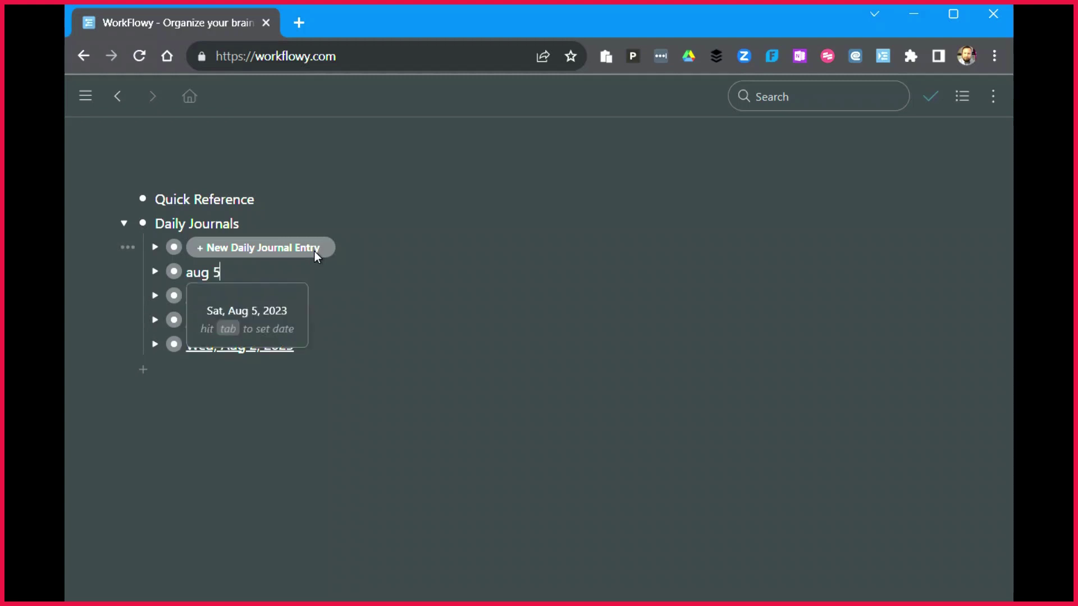
{"action": "key", "text": "Tab"}
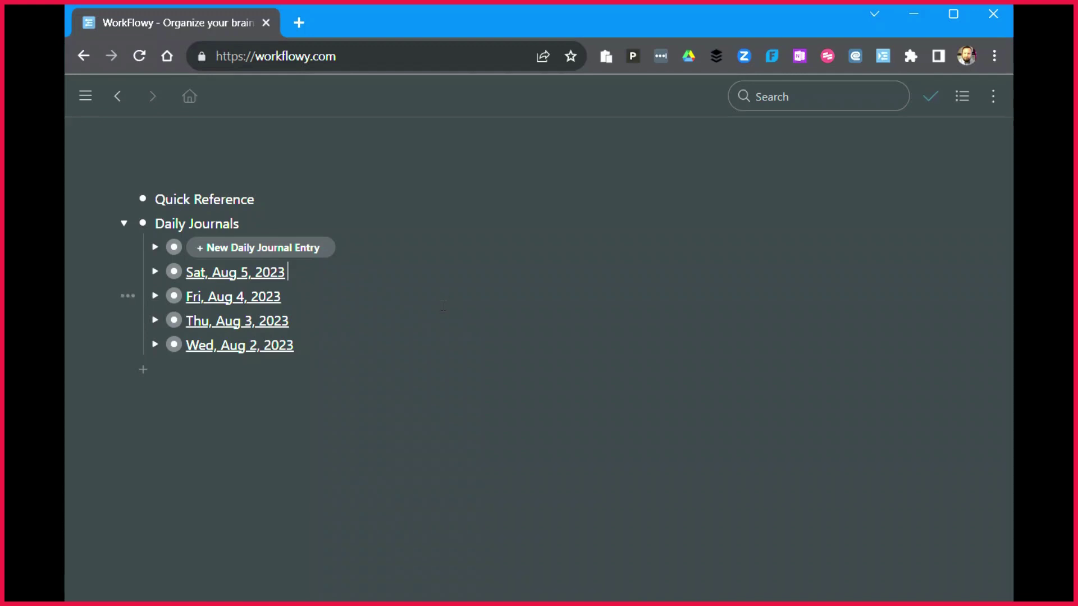
Step: In Thu, Aug 3's Chores, add the to-do 'Take out the trash' dated Thu, Aug 3, 2023
{"action": "left_click", "coordinate": [174, 320]}
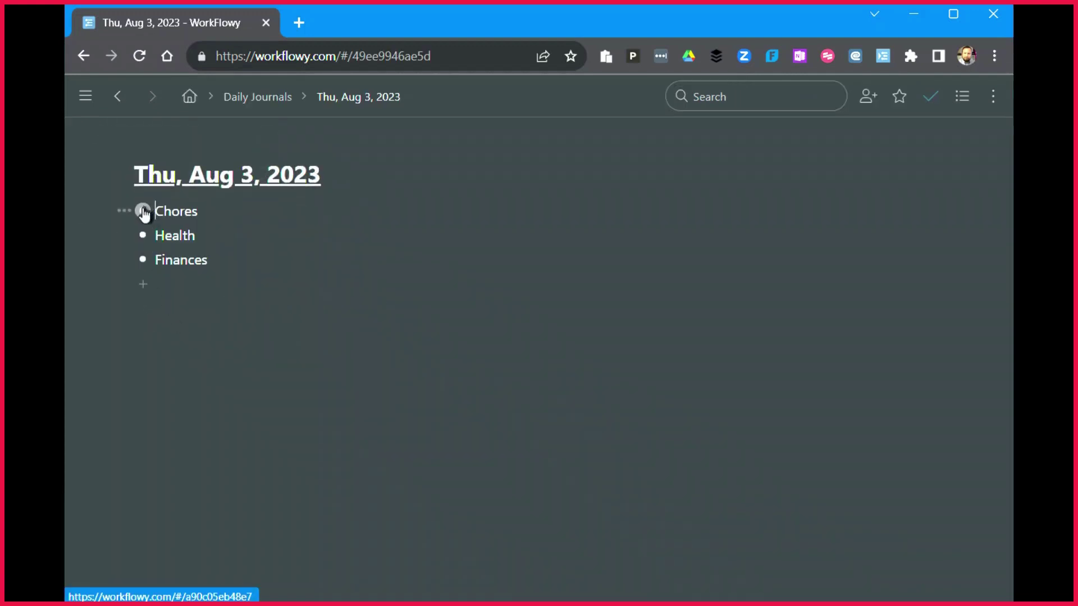
{"action": "left_click", "coordinate": [142, 208]}
{"action": "key", "text": "Return"}
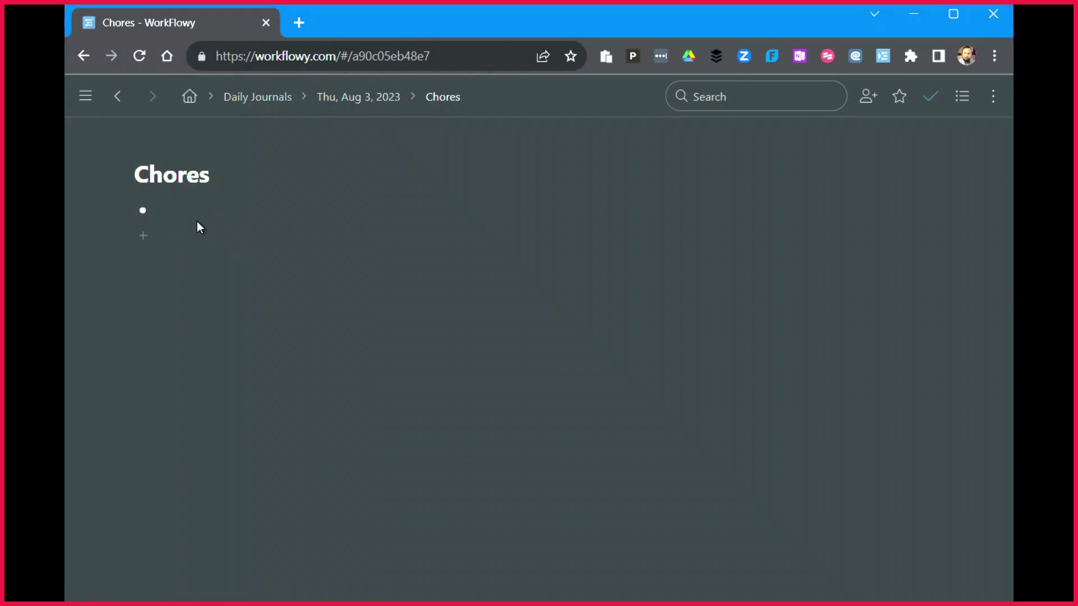
{"action": "type", "text": "Take out the trash"}
{"action": "key", "text": "ctrl+alt+4"}
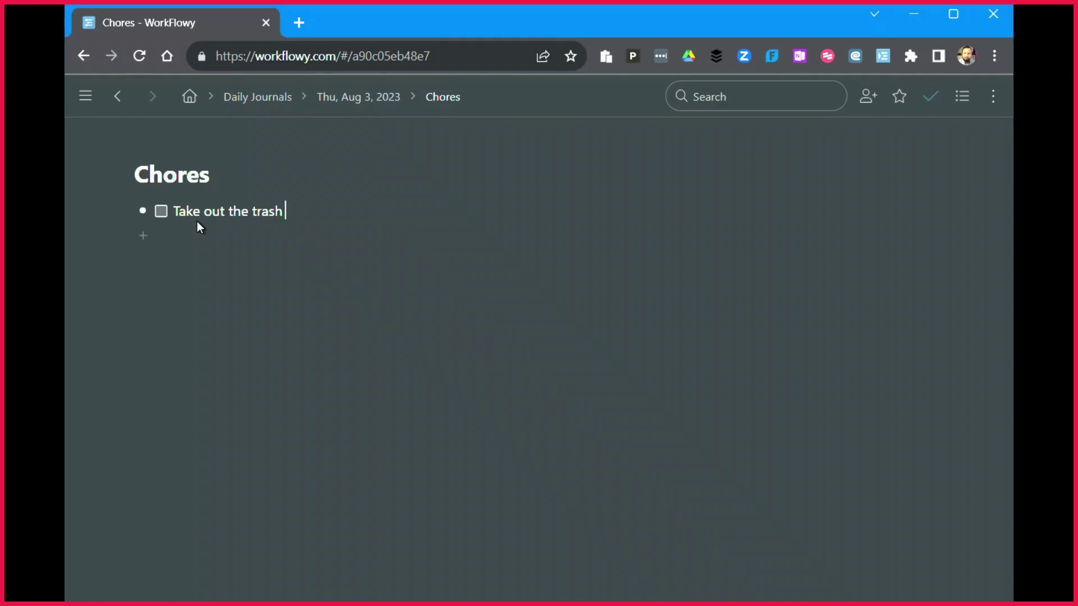
{"action": "type", "text": "aug3"}
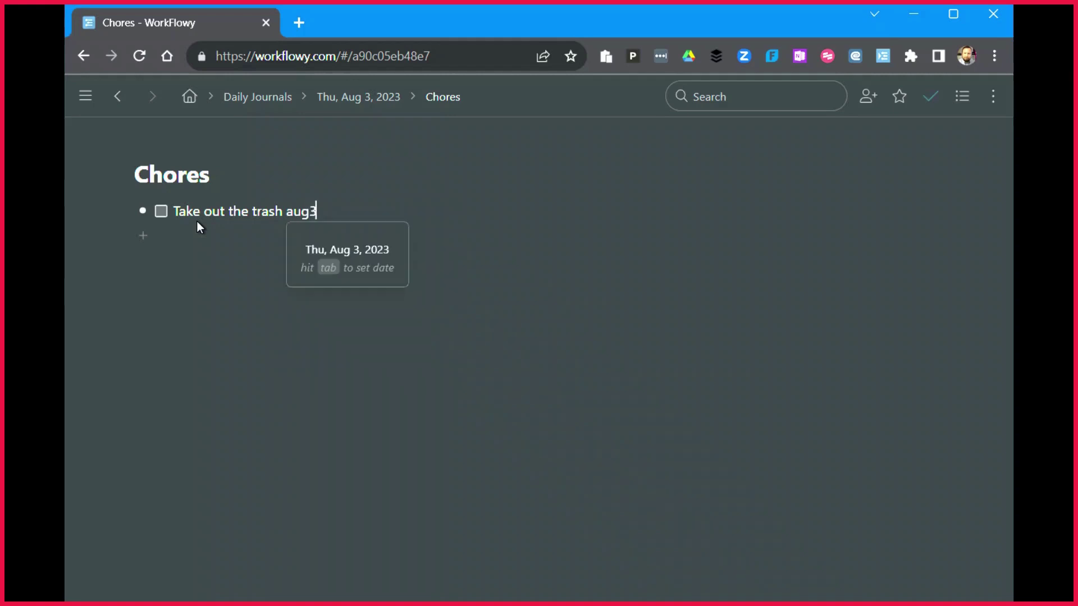
{"action": "key", "text": "Return"}
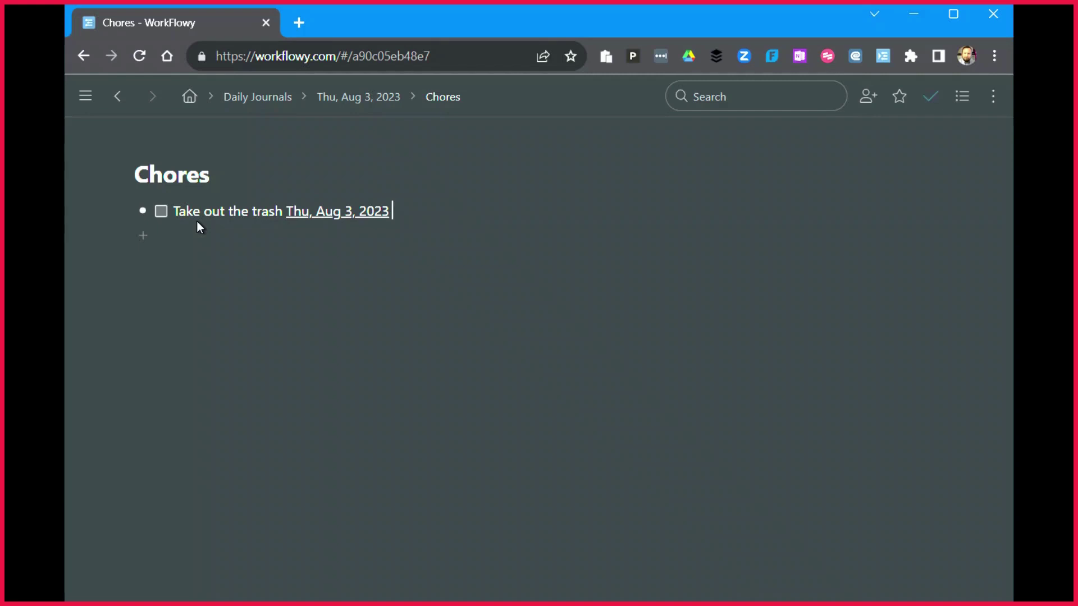
Step: In Fri, Aug 4's Chores, add the to-do 'Bring around trash can' dated Fri, Aug 4, 2023, then return home
{"action": "left_click", "coordinate": [189, 99]}
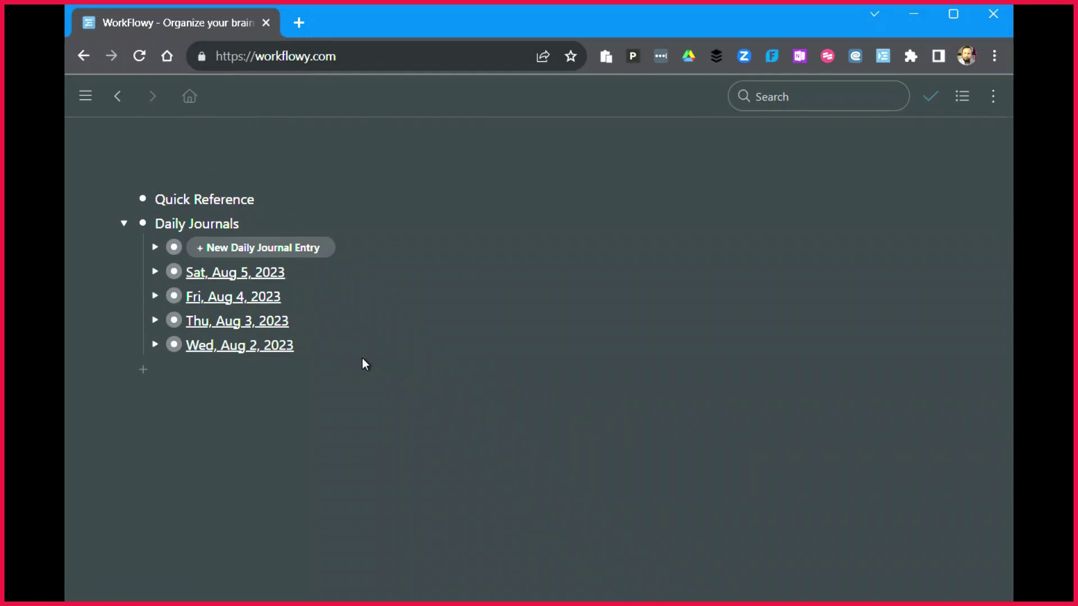
{"action": "left_click", "coordinate": [174, 297]}
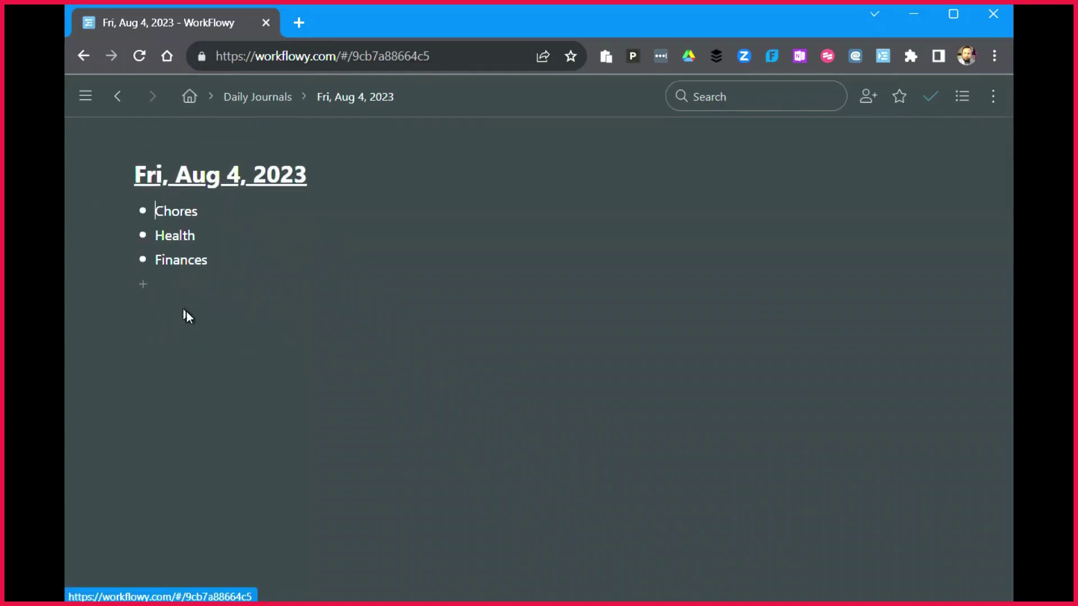
{"action": "left_click", "coordinate": [143, 211]}
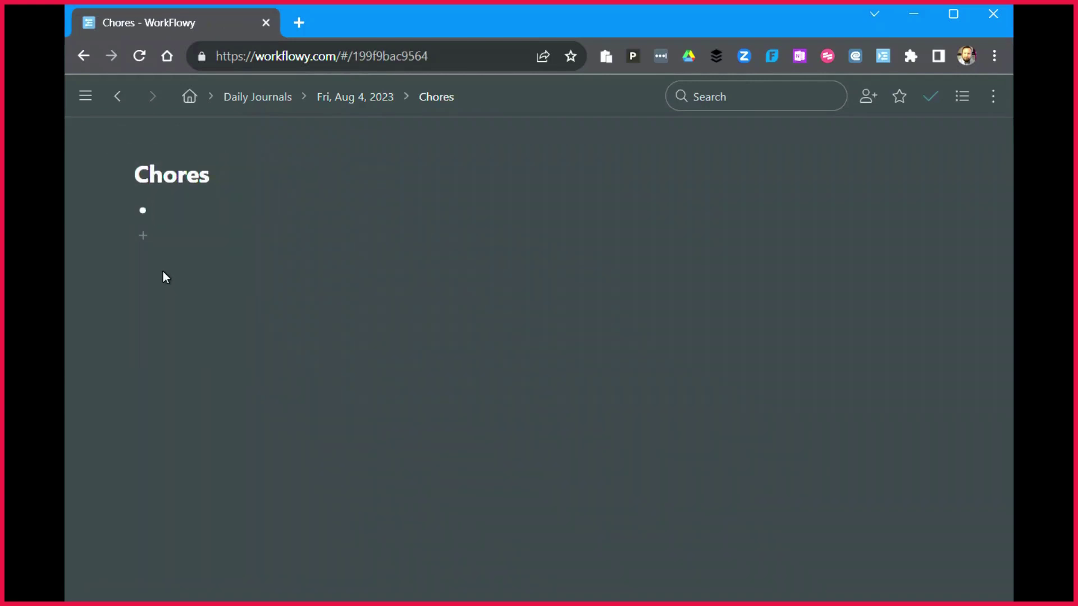
{"action": "type", "text": "Braing around trash can"}
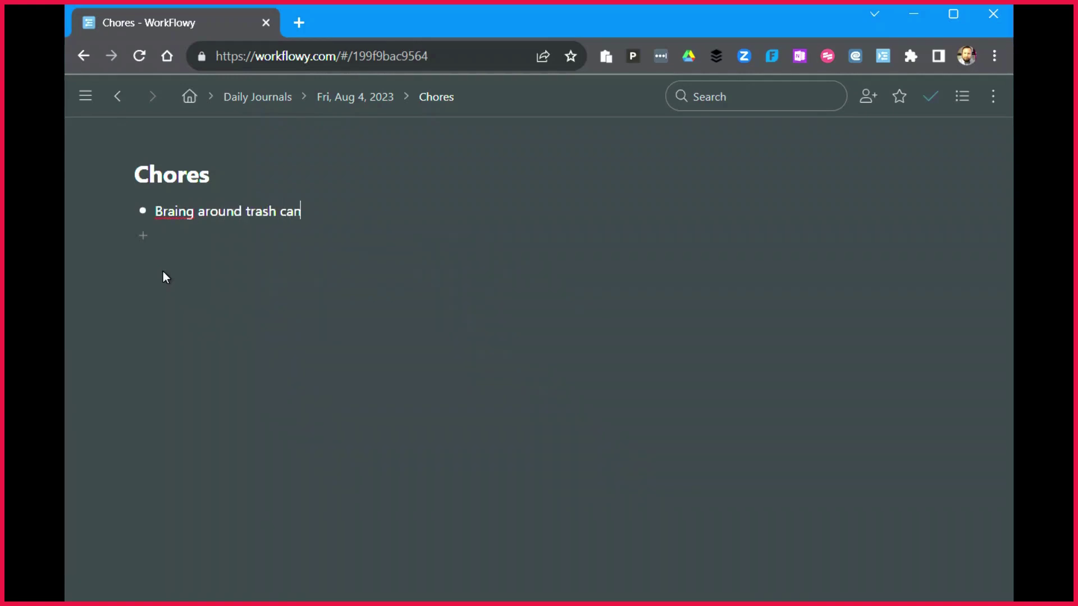
{"action": "key", "text": "BackSpace"}
{"action": "key", "text": "BackSpace"}
{"action": "key", "text": "BackSpace"}
{"action": "key", "text": "BackSpace"}
{"action": "key", "text": "BackSpace"}
{"action": "key", "text": "BackSpace"}
{"action": "key", "text": "BackSpace"}
{"action": "key", "text": "BackSpace"}
{"action": "key", "text": "BackSpace"}
{"action": "key", "text": "BackSpace"}
{"action": "key", "text": "BackSpace"}
{"action": "key", "text": "BackSpace"}
{"action": "key", "text": "BackSpace"}
{"action": "key", "text": "BackSpace"}
{"action": "key", "text": "BackSpace"}
{"action": "key", "text": "BackSpace"}
{"action": "key", "text": "BackSpace"}
{"action": "key", "text": "BackSpace"}
{"action": "key", "text": "BackSpace"}
{"action": "key", "text": "BackSpace"}
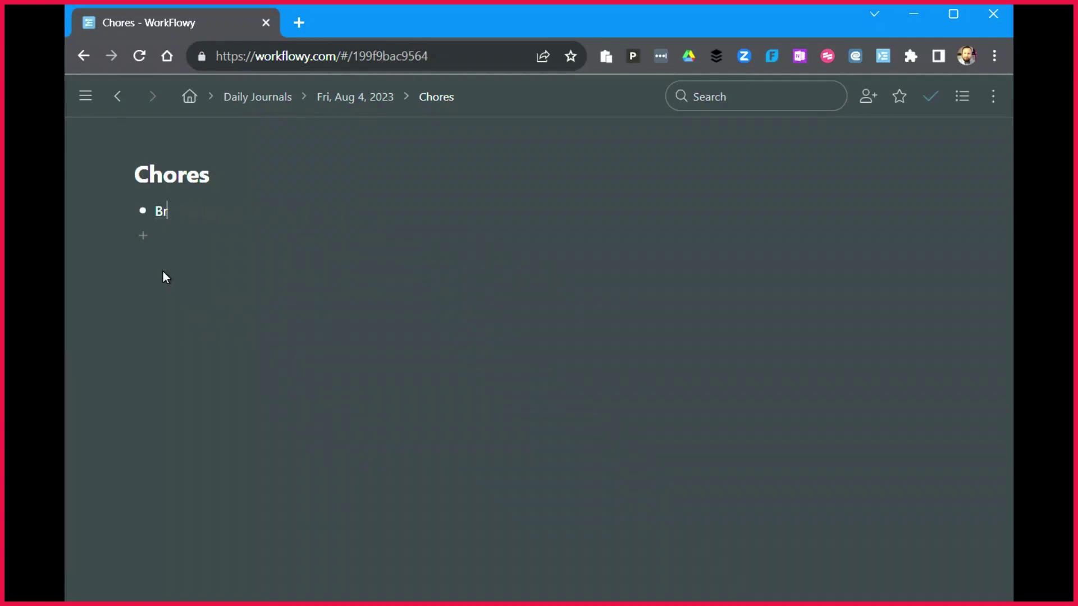
{"action": "type", "text": "ing around trash can"}
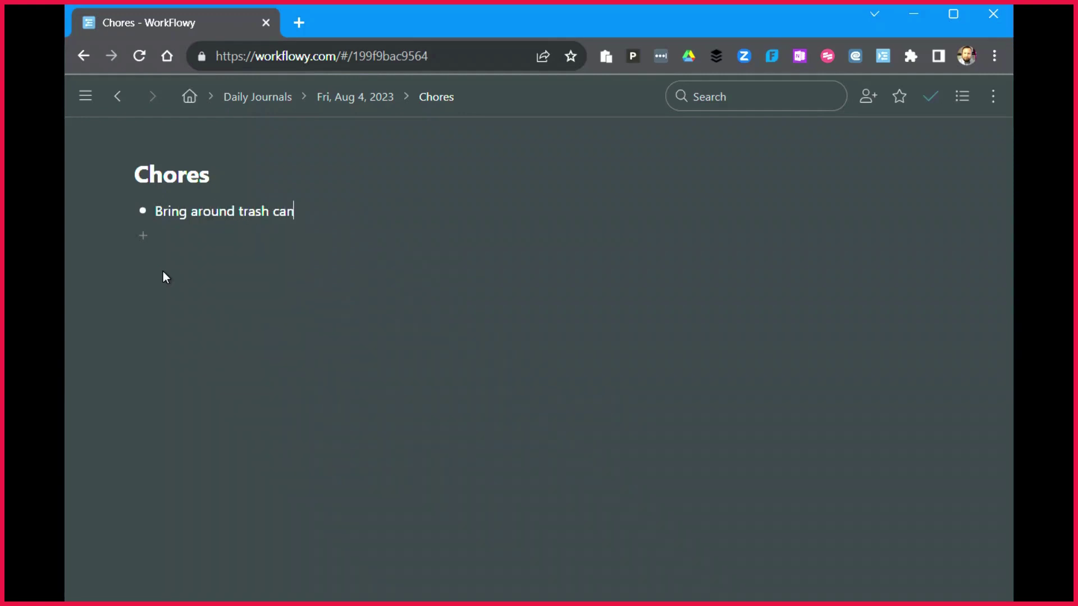
{"action": "key", "text": "ctrl+alt+4"}
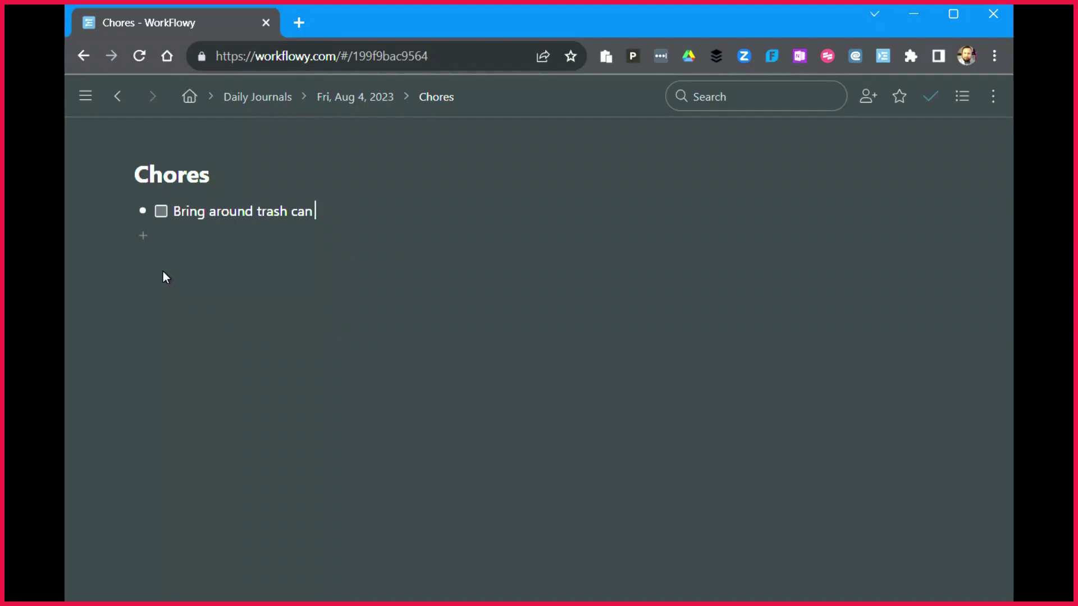
{"action": "type", "text": "aug 4"}
{"action": "key", "text": "Tab"}
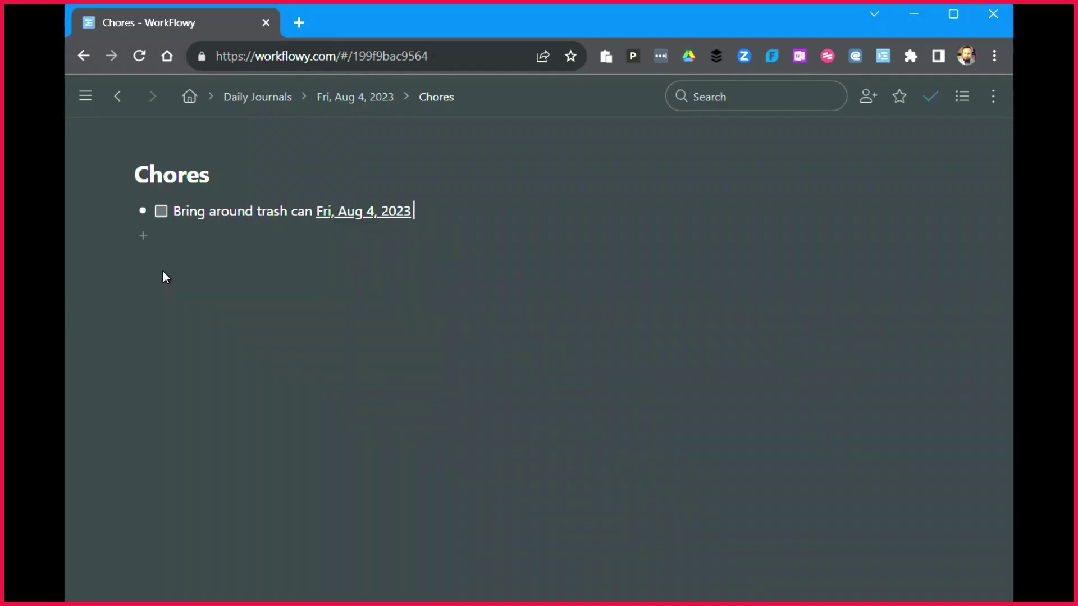
{"action": "left_click", "coordinate": [190, 96]}
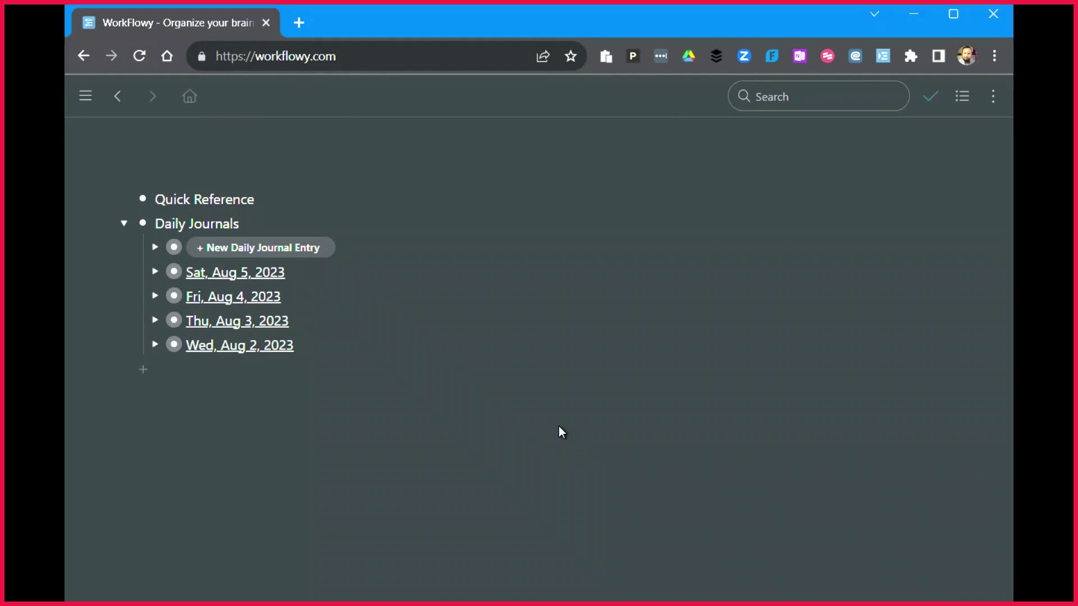
Step: Add a new Daily Journals entry dated Tue, Aug 15, 2023
{"action": "left_click", "coordinate": [304, 249]}
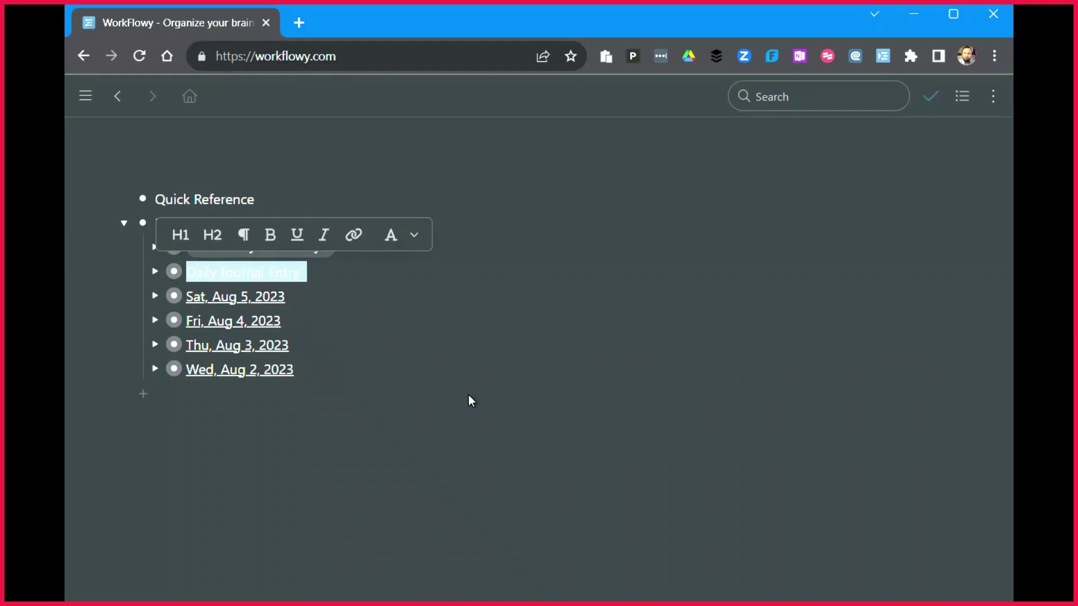
{"action": "type", "text": "aug 15"}
{"action": "key", "text": "Tab"}
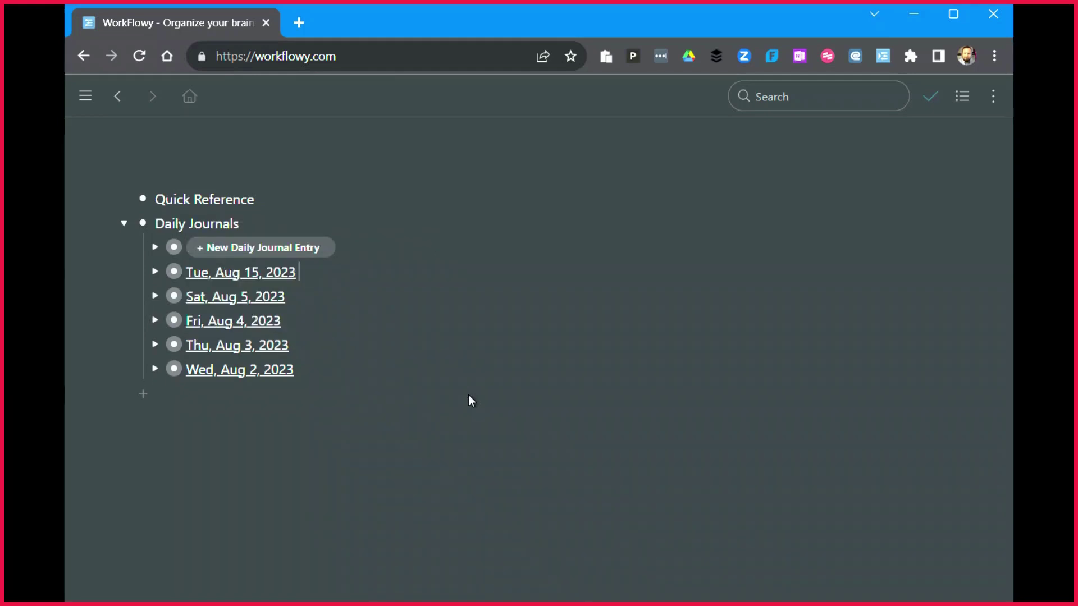
Step: In Tue, Aug 15's Chores, add the to-do 'Take out recycling' dated Tue, Aug 15, 2023, then return home
{"action": "left_click", "coordinate": [175, 273]}
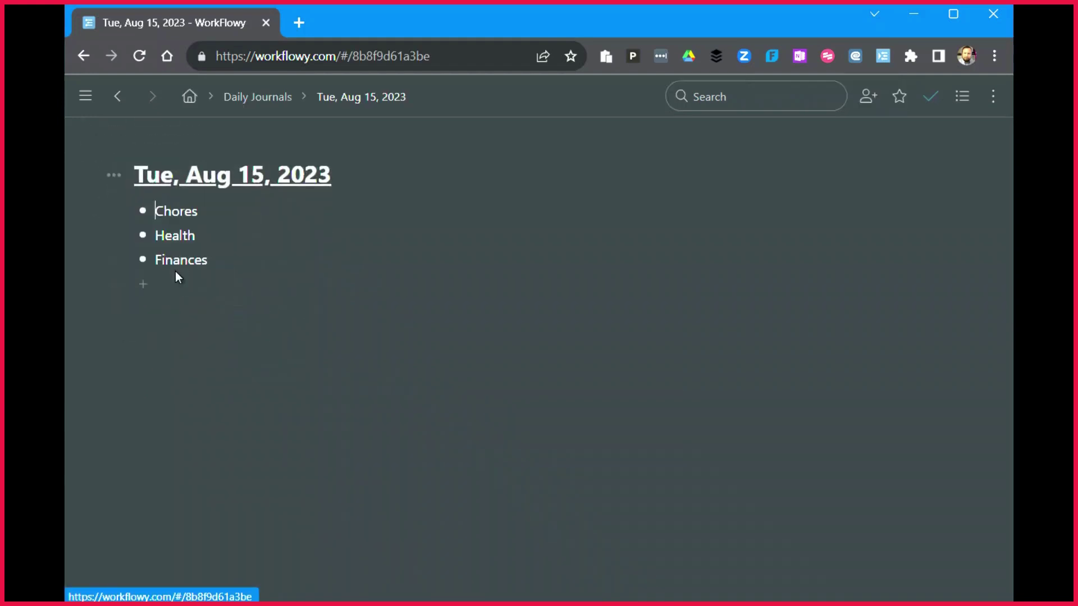
{"action": "left_click", "coordinate": [144, 212]}
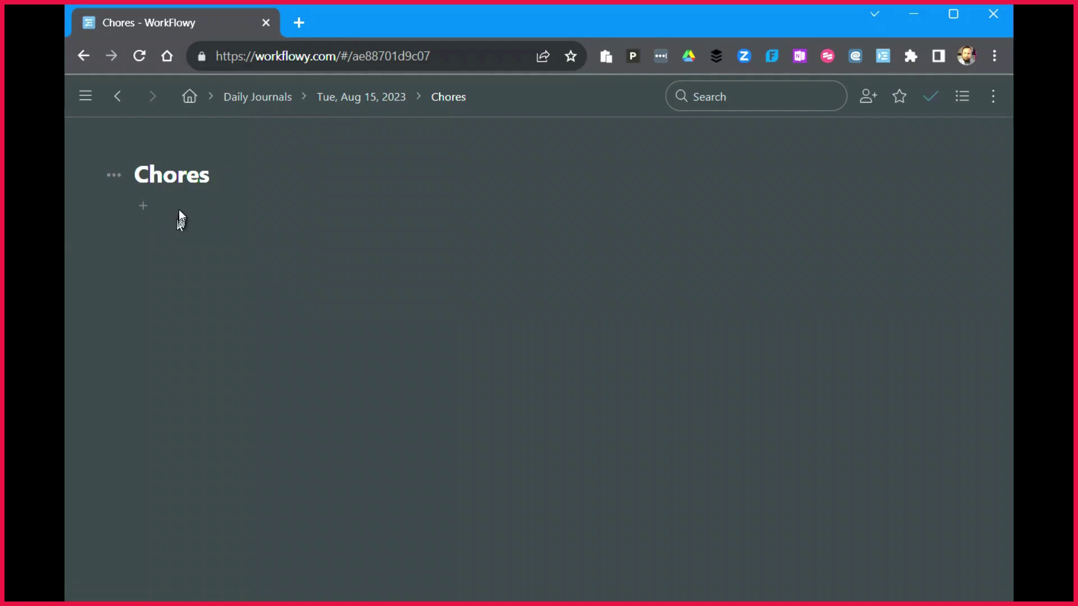
{"action": "left_click", "coordinate": [144, 206]}
{"action": "type", "text": "Take out recycling"}
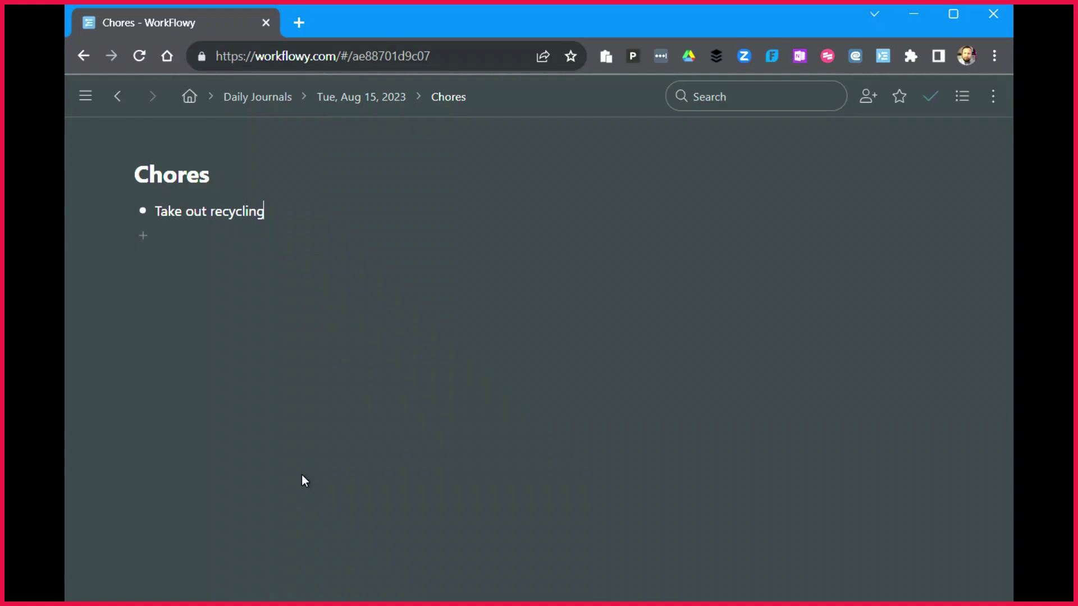
{"action": "key", "text": "ctrl+alt+4"}
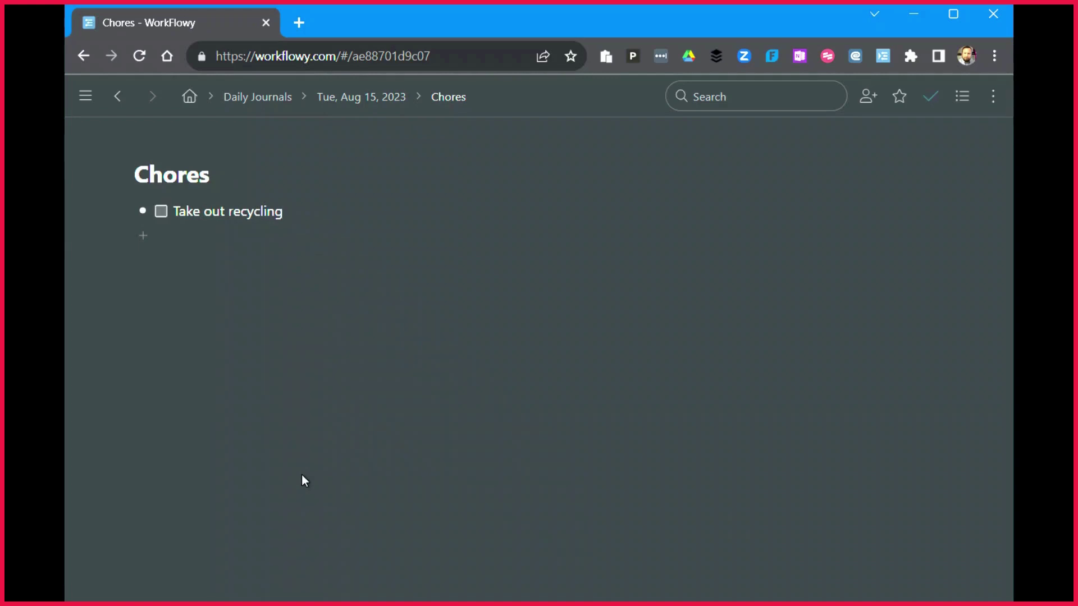
{"action": "type", "text": "aug 15"}
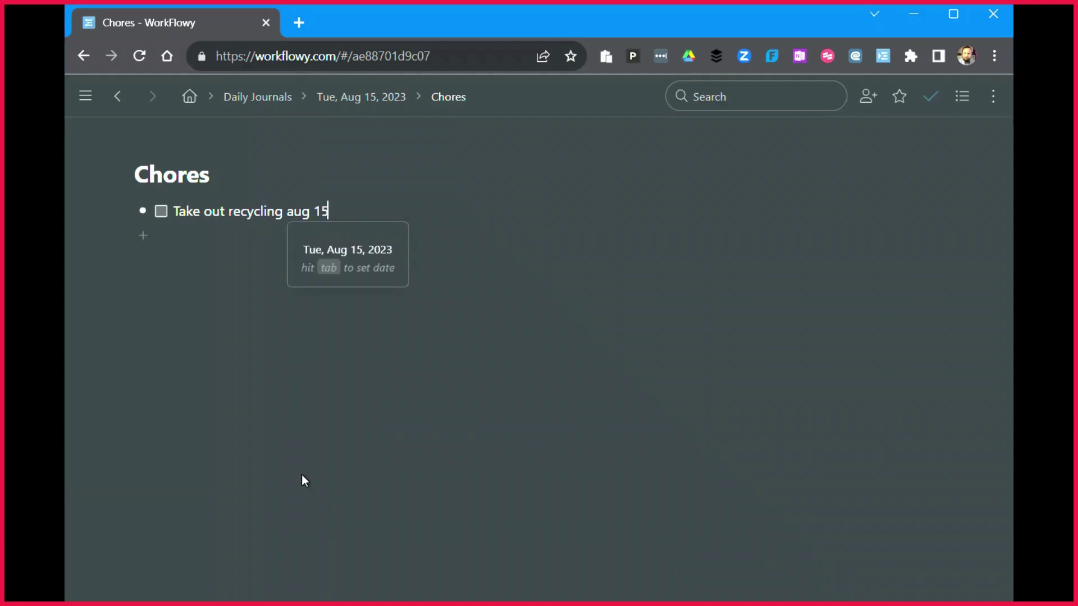
{"action": "key", "text": "Tab"}
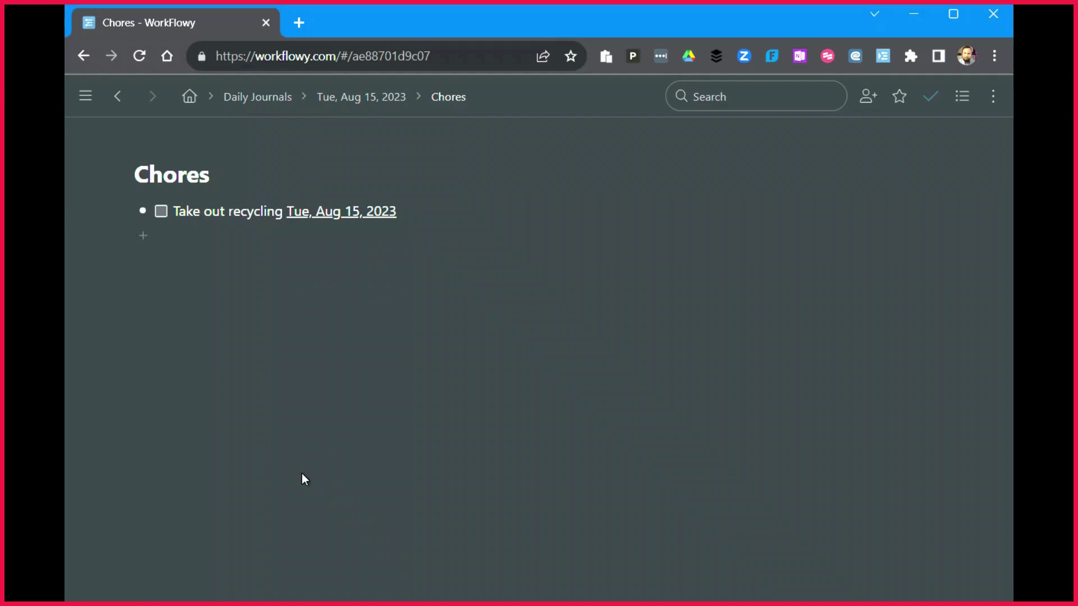
{"action": "left_click", "coordinate": [189, 97]}
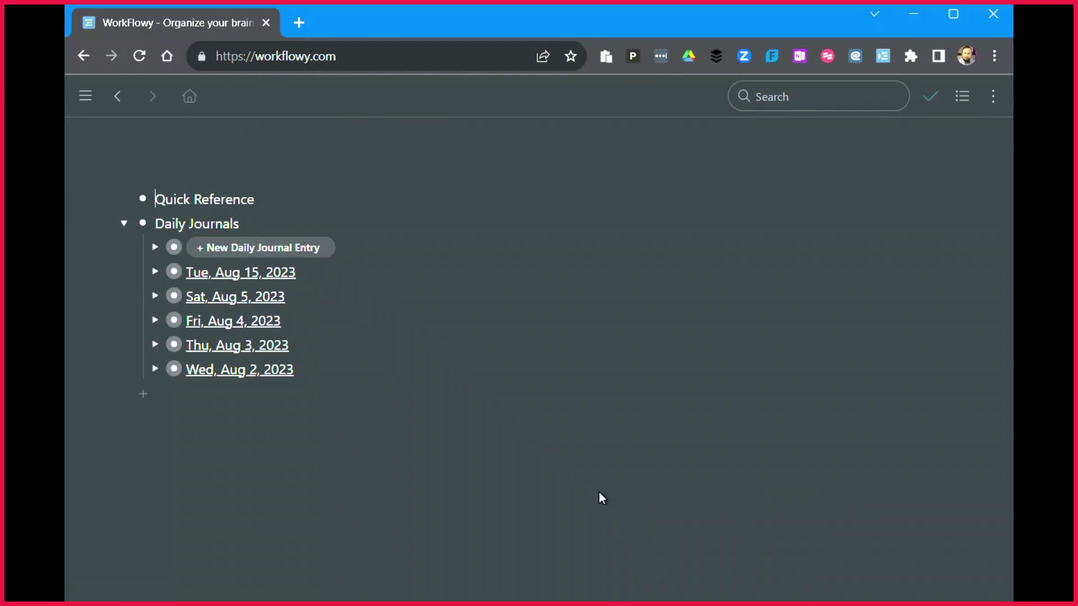
Step: Search the outline by date, trying the this week, next week and this month filters
{"action": "left_click", "coordinate": [793, 102]}
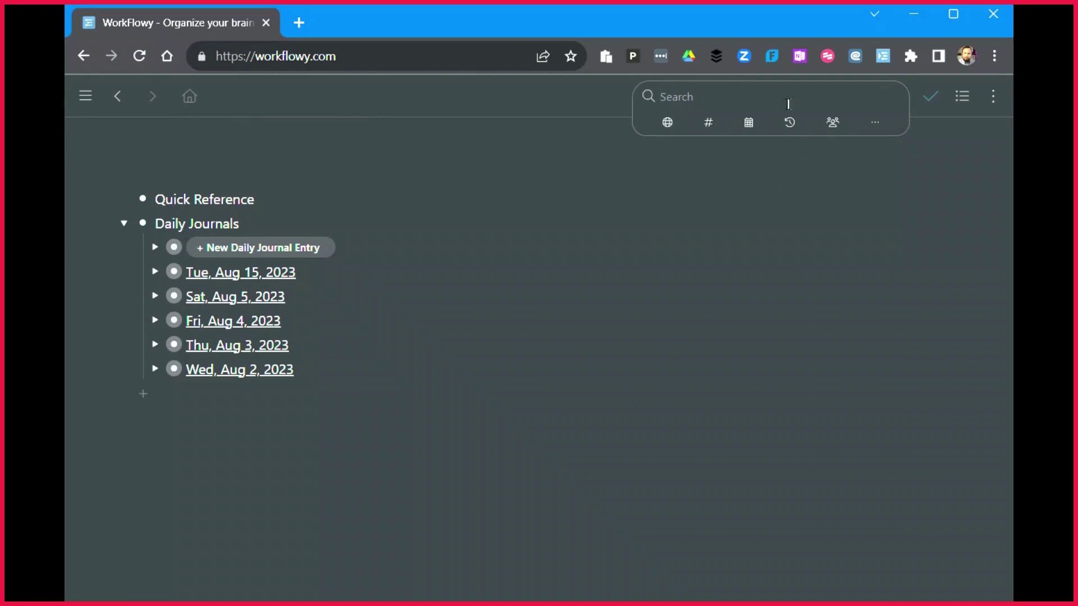
{"action": "left_click", "coordinate": [750, 123]}
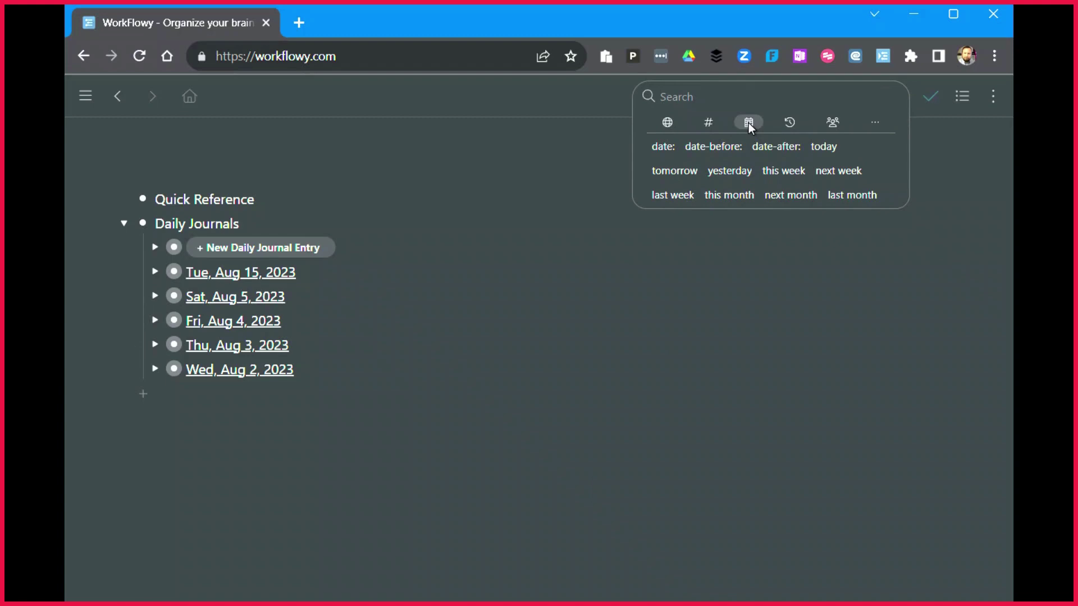
{"action": "left_click", "coordinate": [797, 179]}
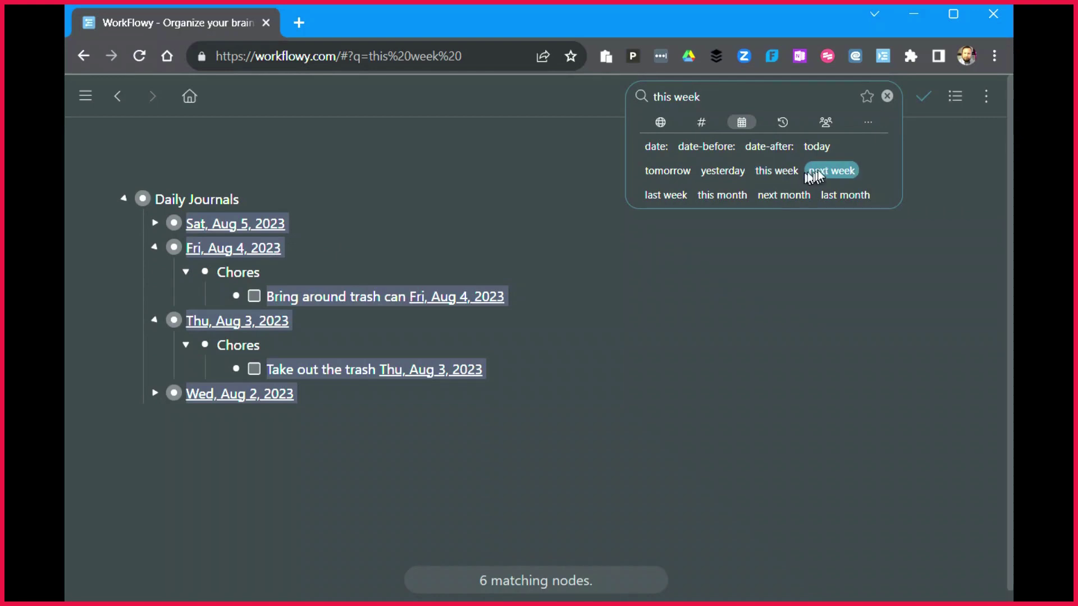
{"action": "left_click", "coordinate": [830, 171]}
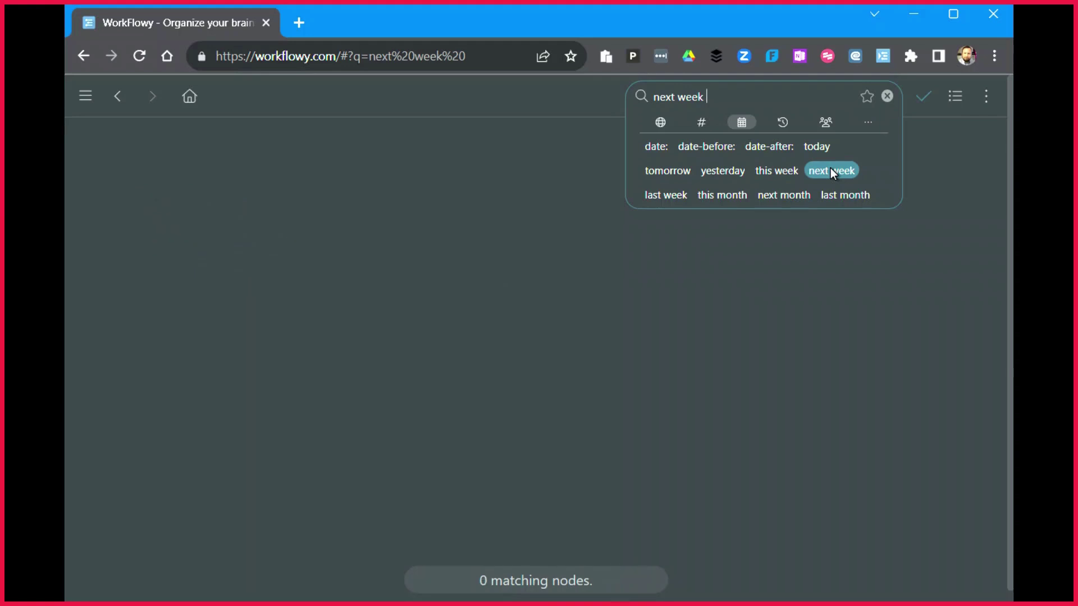
{"action": "left_click", "coordinate": [731, 196]}
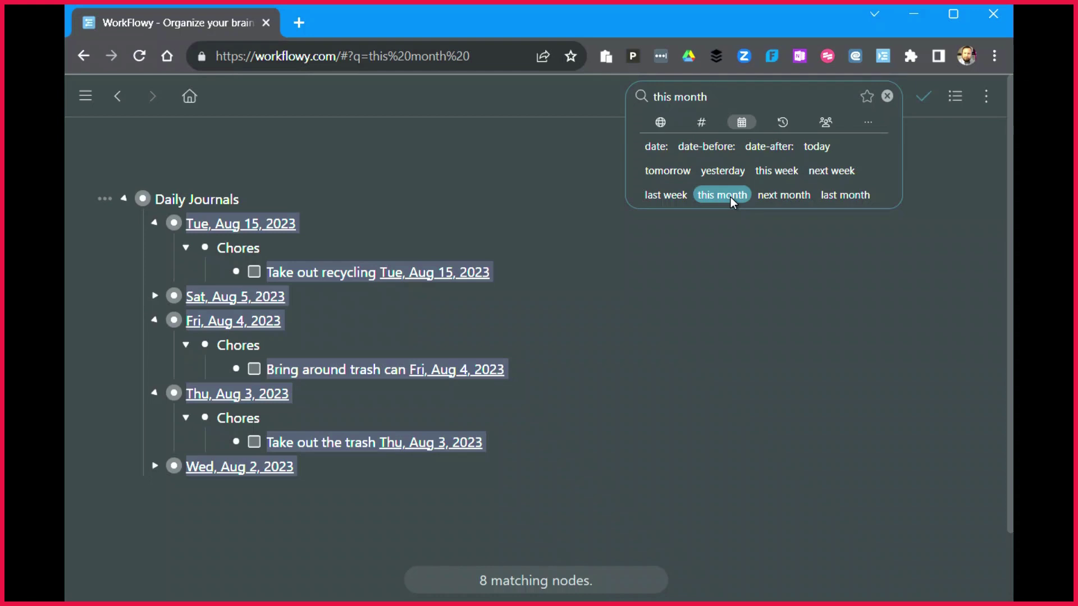
Step: Switch the search back to this week and add is:todo, leaving only the two to-do chores
{"action": "left_click", "coordinate": [765, 173]}
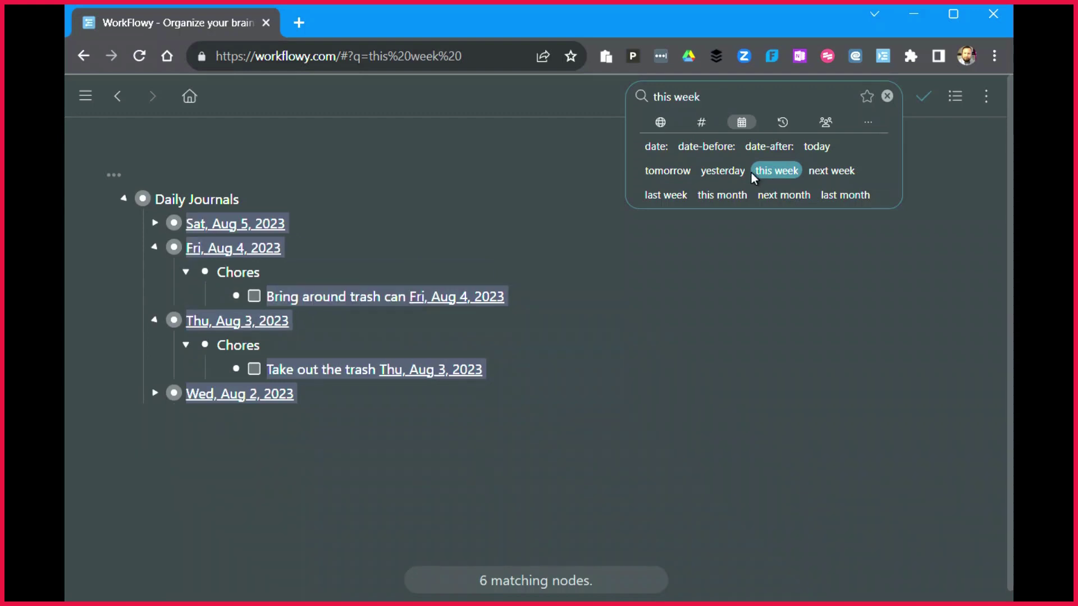
{"action": "mouse_move", "coordinate": [862, 124]}
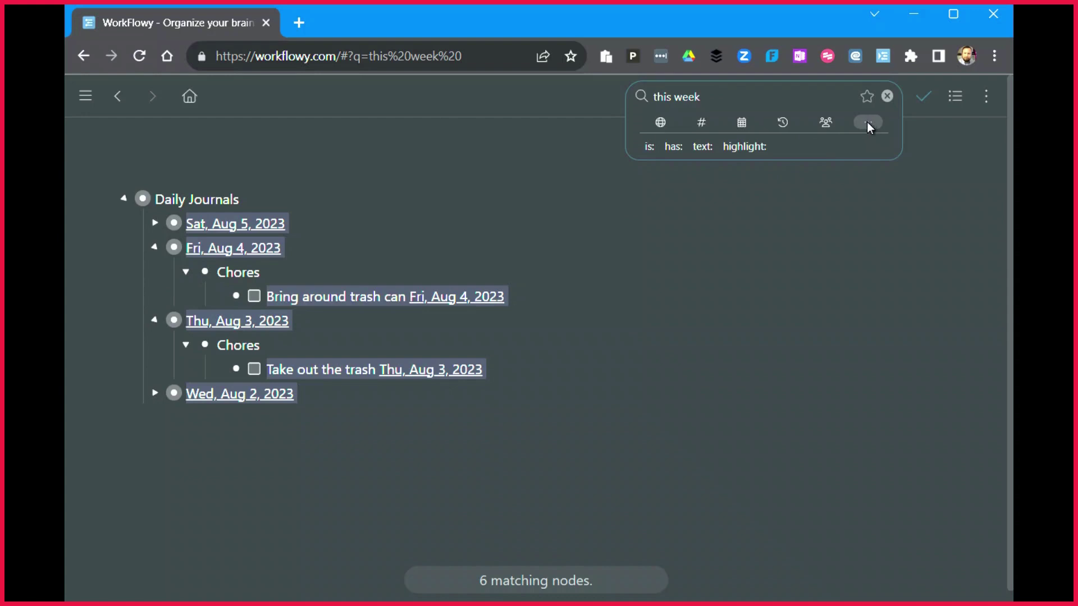
{"action": "left_click", "coordinate": [648, 147]}
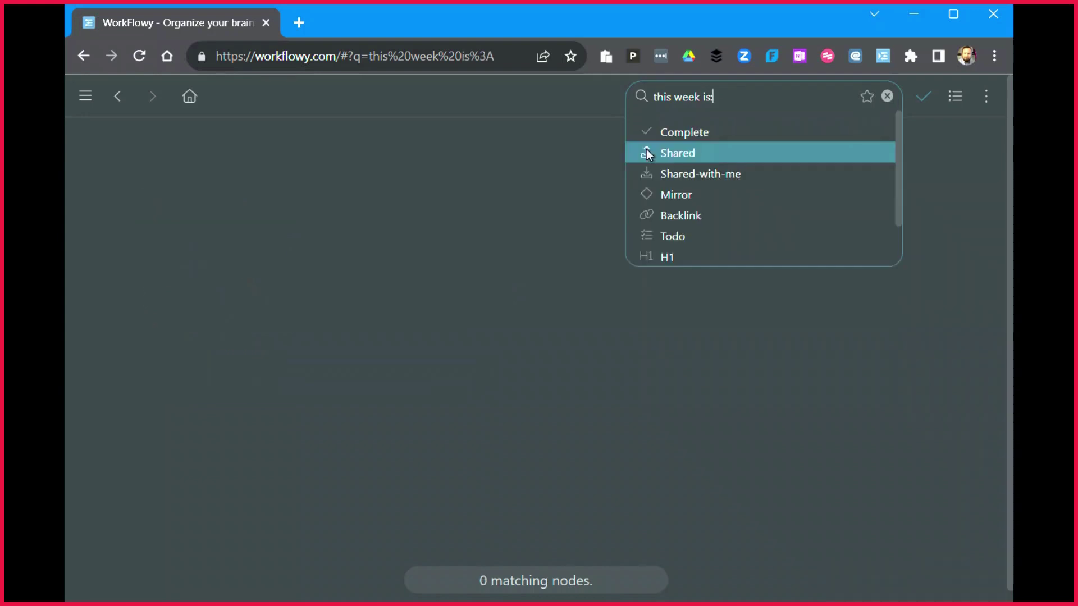
{"action": "left_click", "coordinate": [666, 235]}
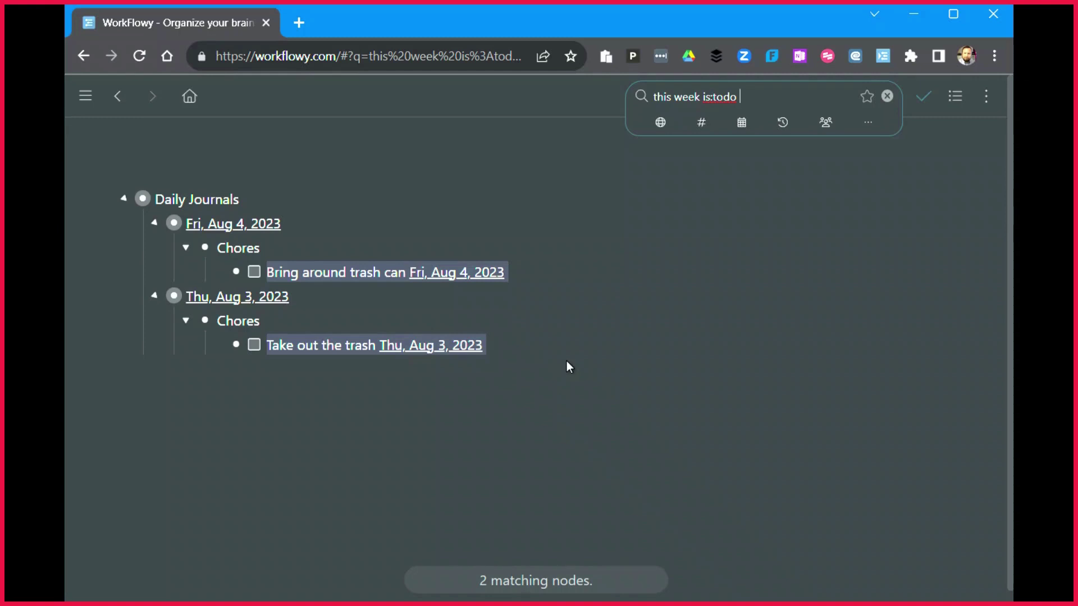
Step: Star the 'this week is:todo' search and confirm it appears in the Starred sidebar list
{"action": "left_click", "coordinate": [865, 102]}
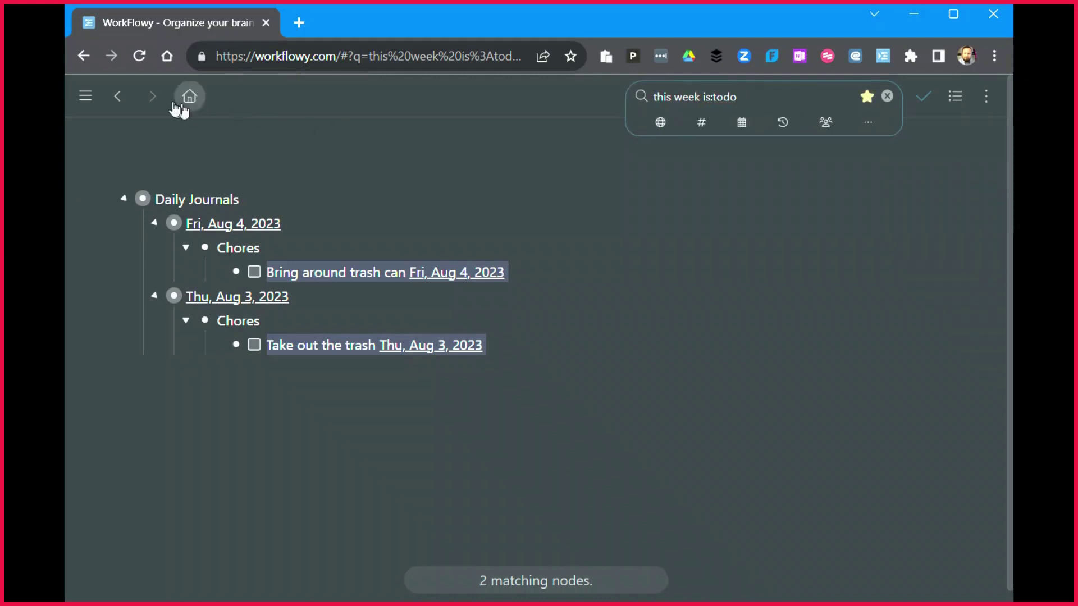
{"action": "left_click", "coordinate": [87, 97]}
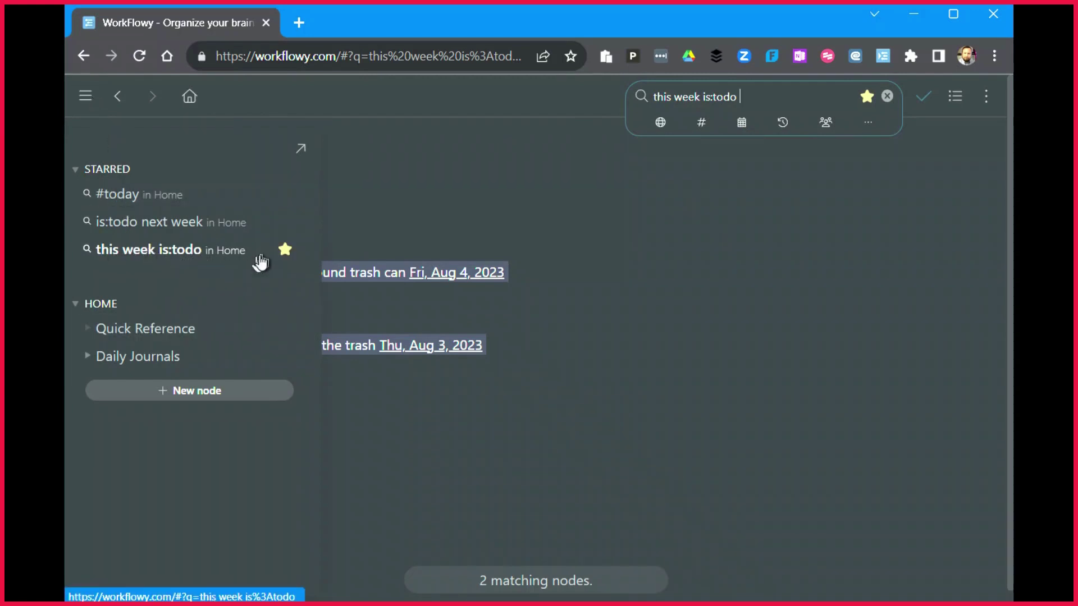
{"action": "left_click", "coordinate": [82, 94]}
{"action": "left_click", "coordinate": [300, 96]}
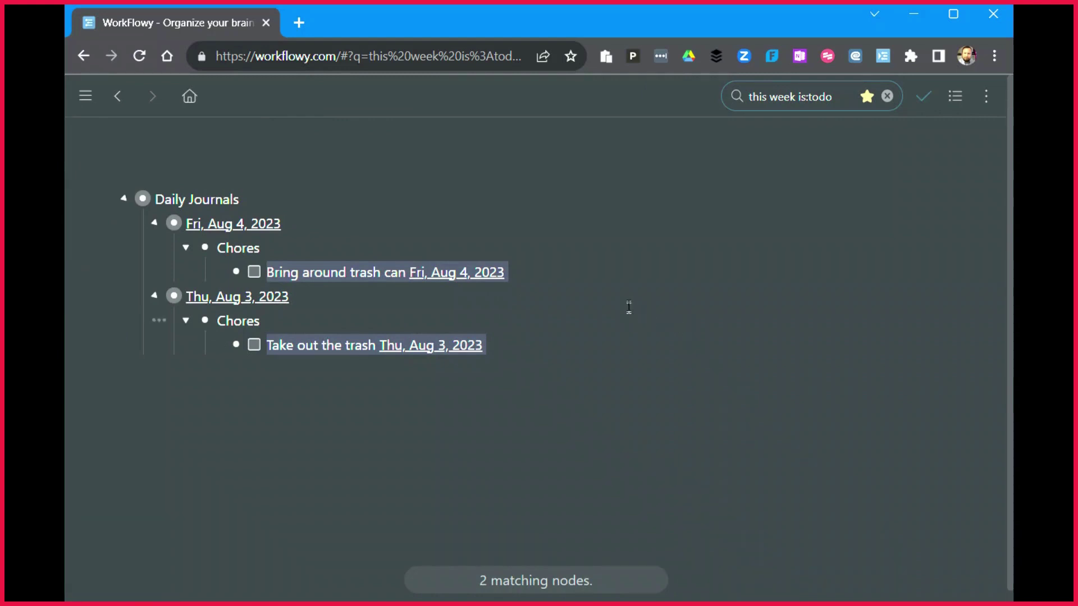
Step: Copy the web address of the 'this week is:todo' search page
{"action": "left_click", "coordinate": [425, 55]}
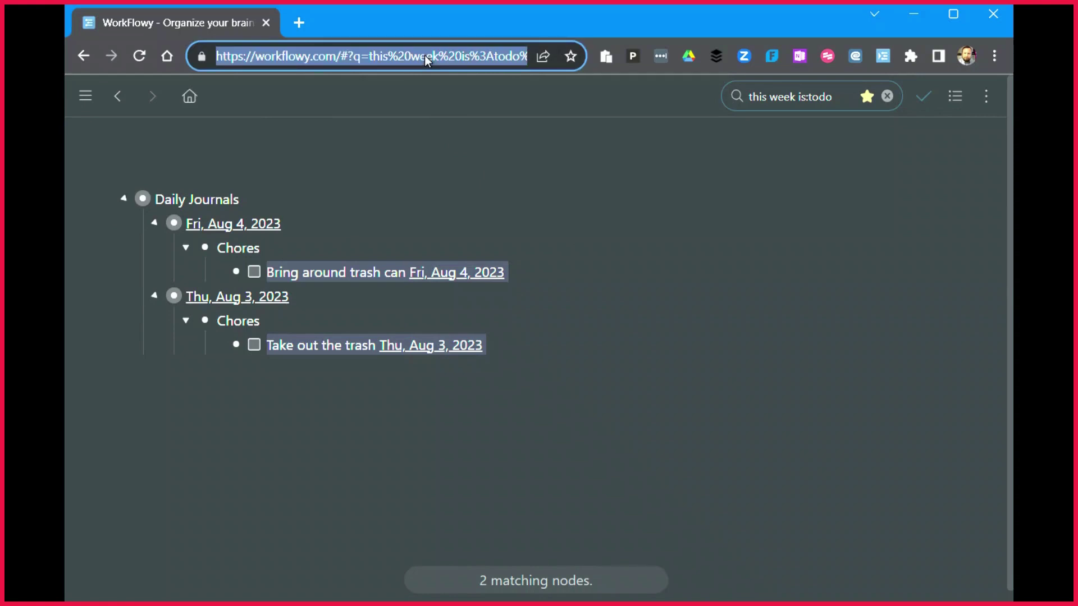
{"action": "right_click", "coordinate": [424, 55]}
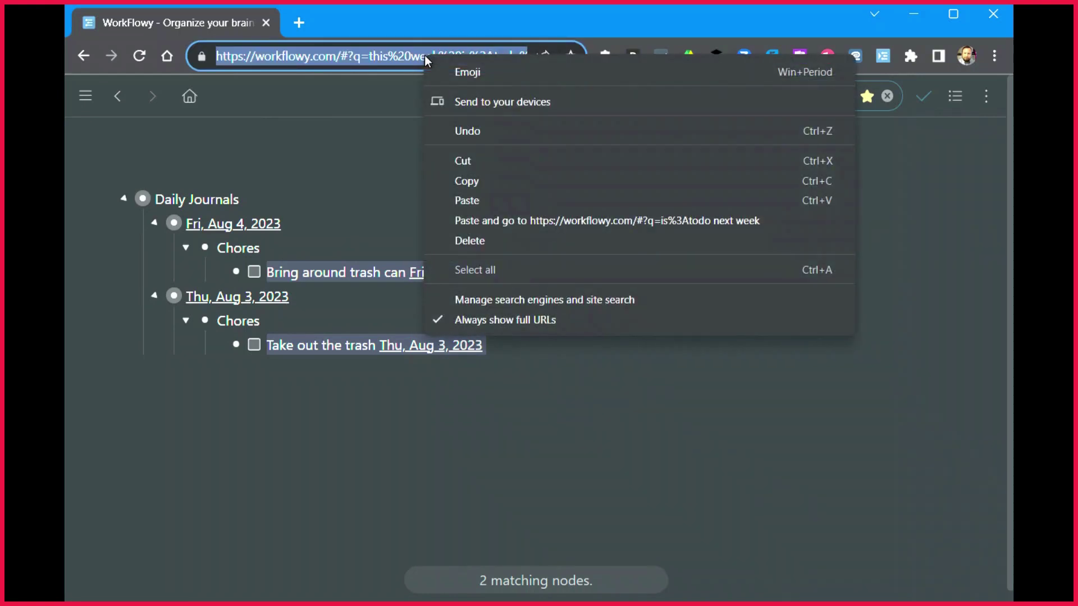
{"action": "left_click", "coordinate": [503, 182]}
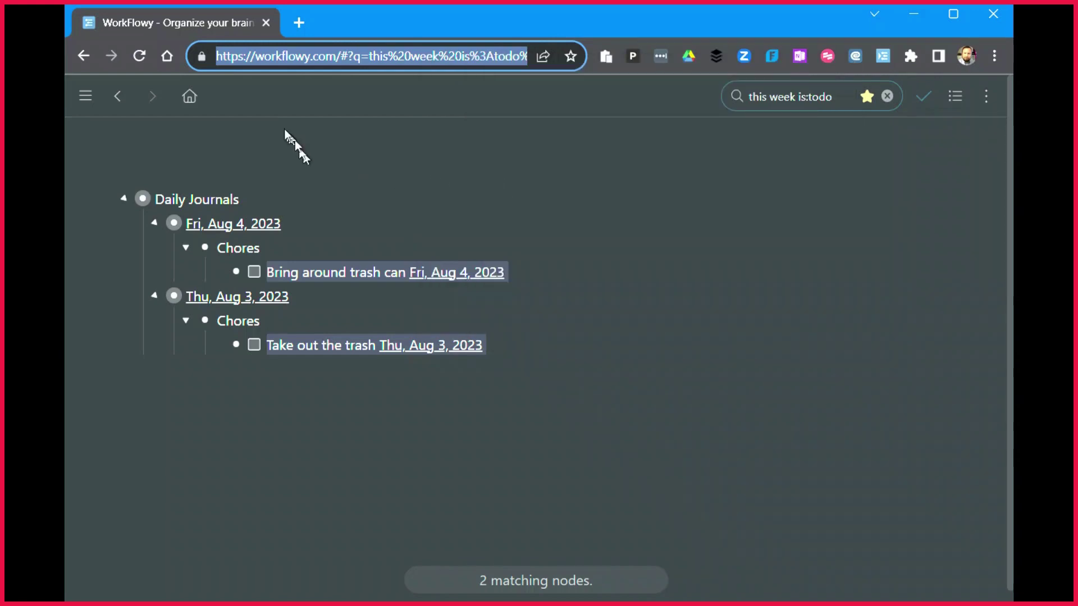
Step: Under Quick Reference, add 'Things to do this week' linked to the copied search address
{"action": "left_click", "coordinate": [189, 98]}
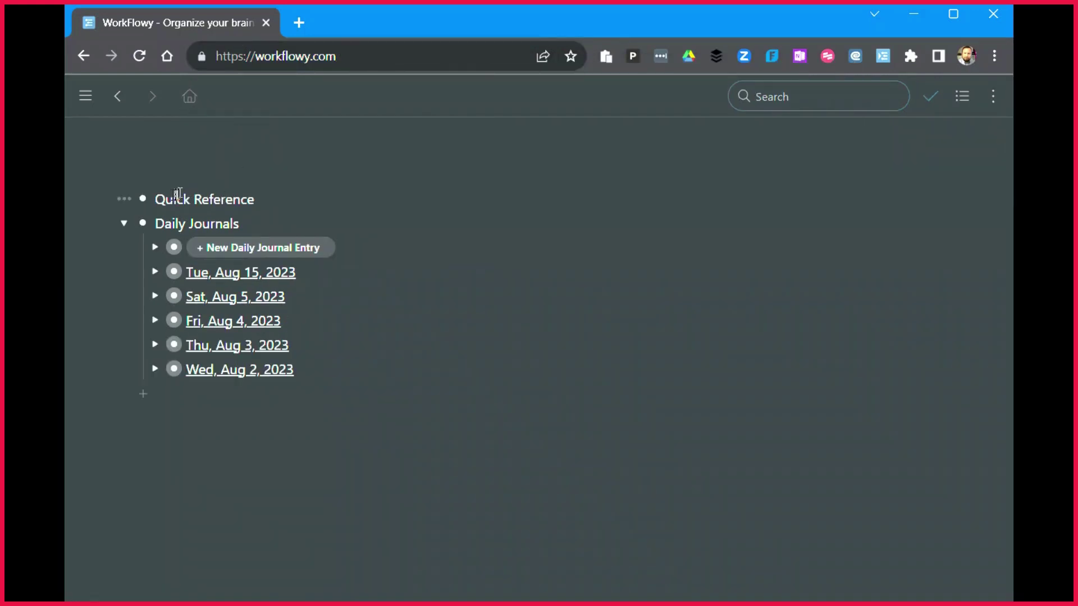
{"action": "left_click", "coordinate": [143, 198]}
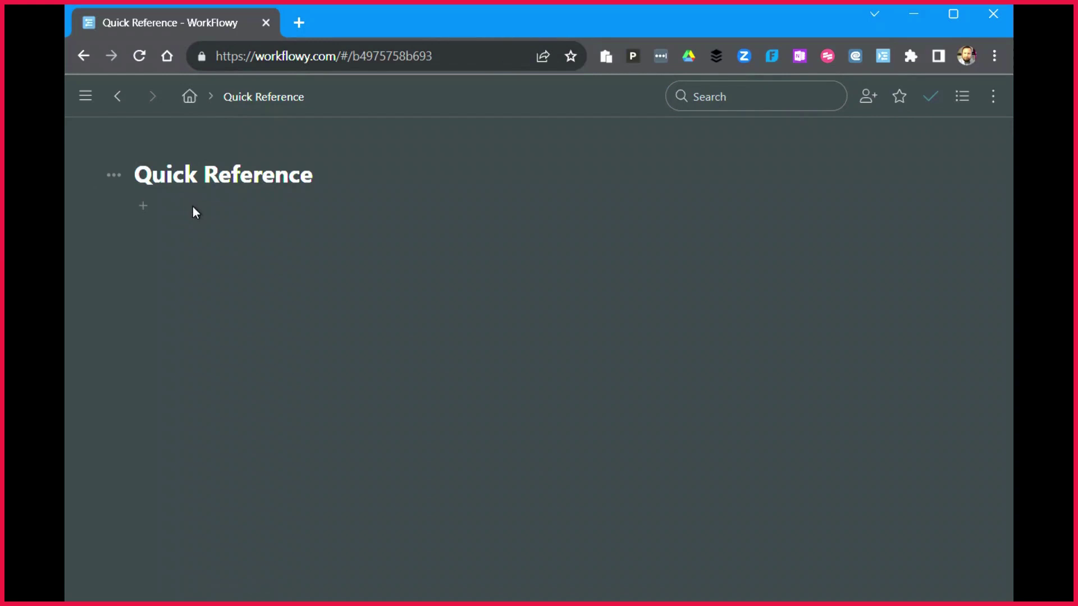
{"action": "left_click", "coordinate": [195, 220]}
{"action": "type", "text": "Things to do this week"}
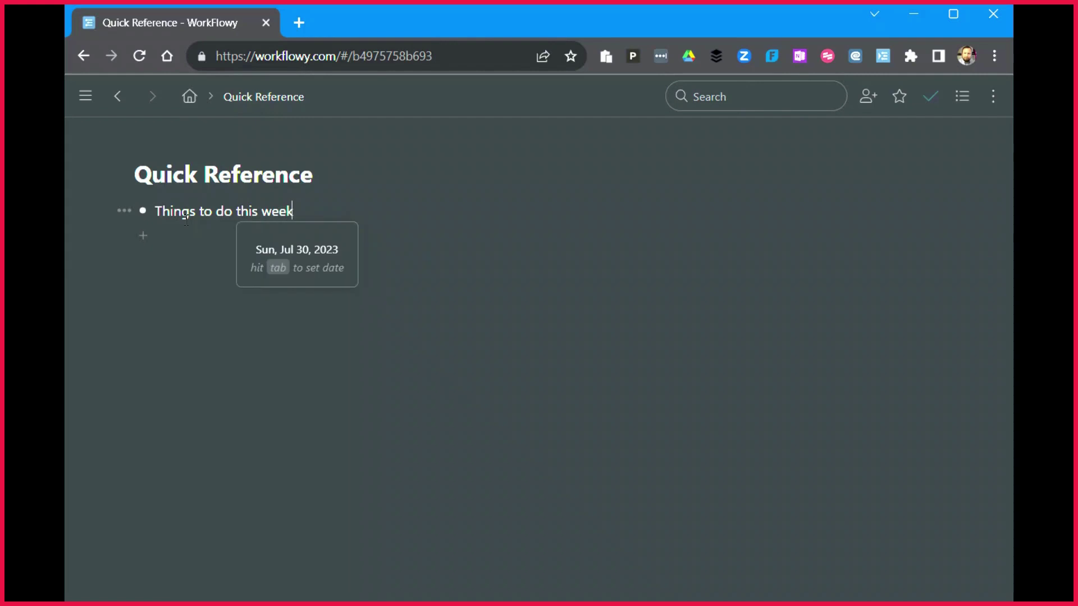
{"action": "key", "text": "ctrl+a"}
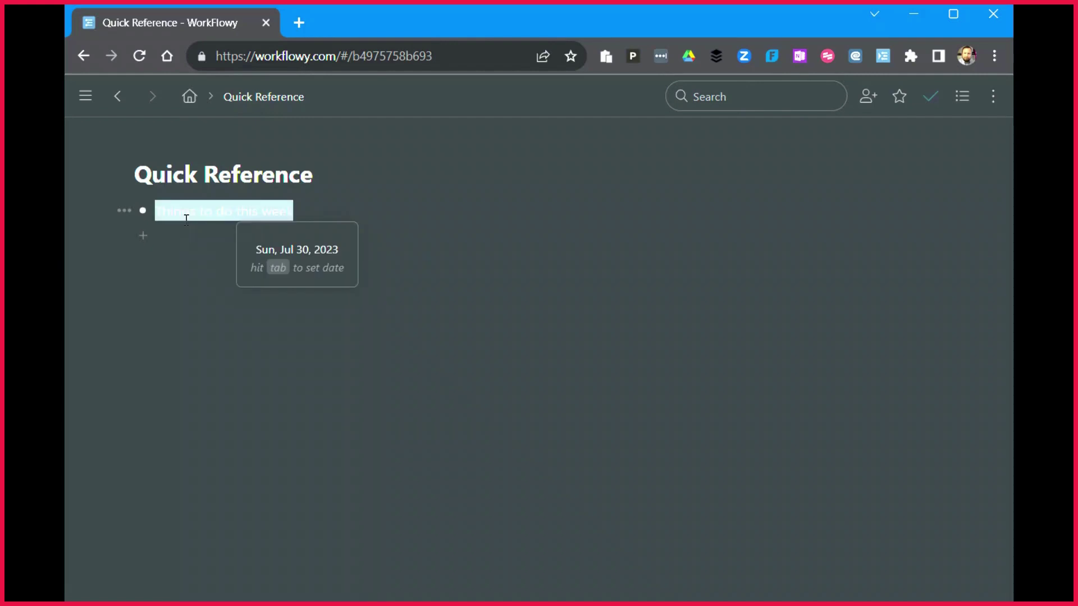
{"action": "key", "text": "ctrl+k"}
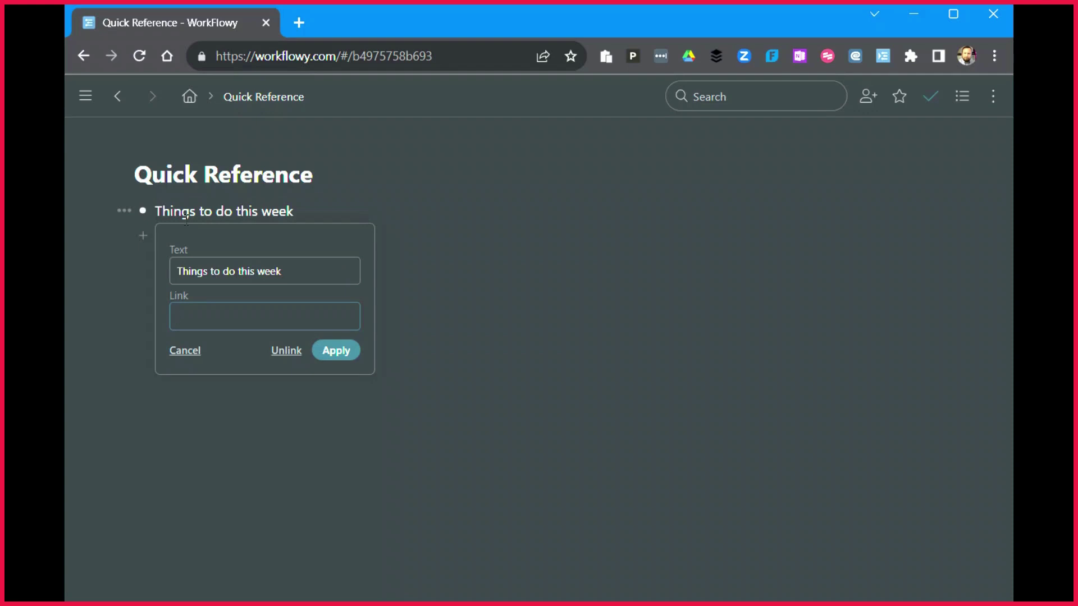
{"action": "key", "text": "ctrl+v"}
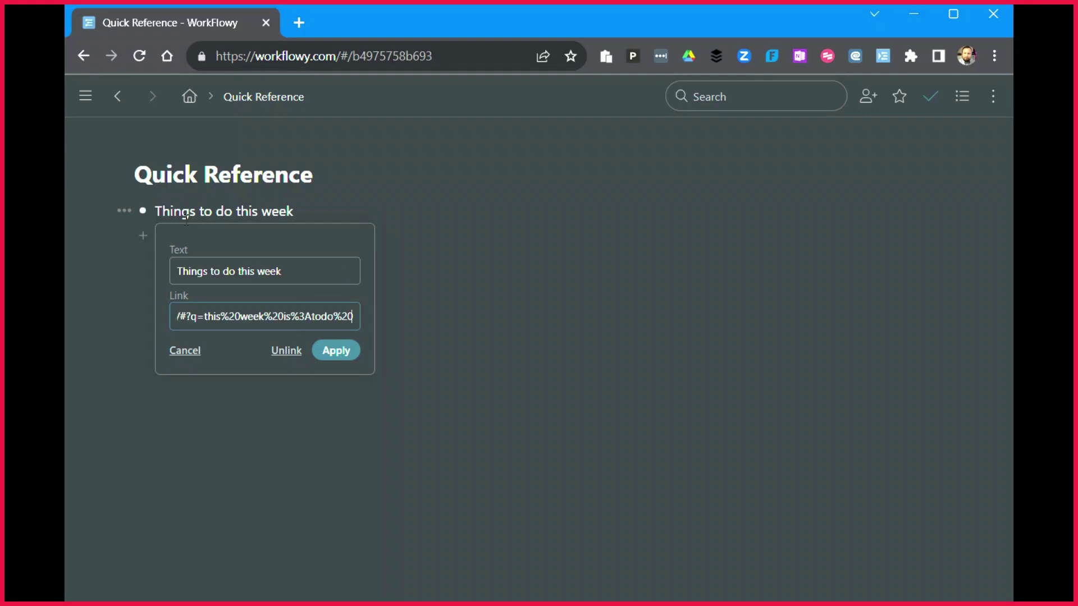
{"action": "left_click", "coordinate": [343, 359]}
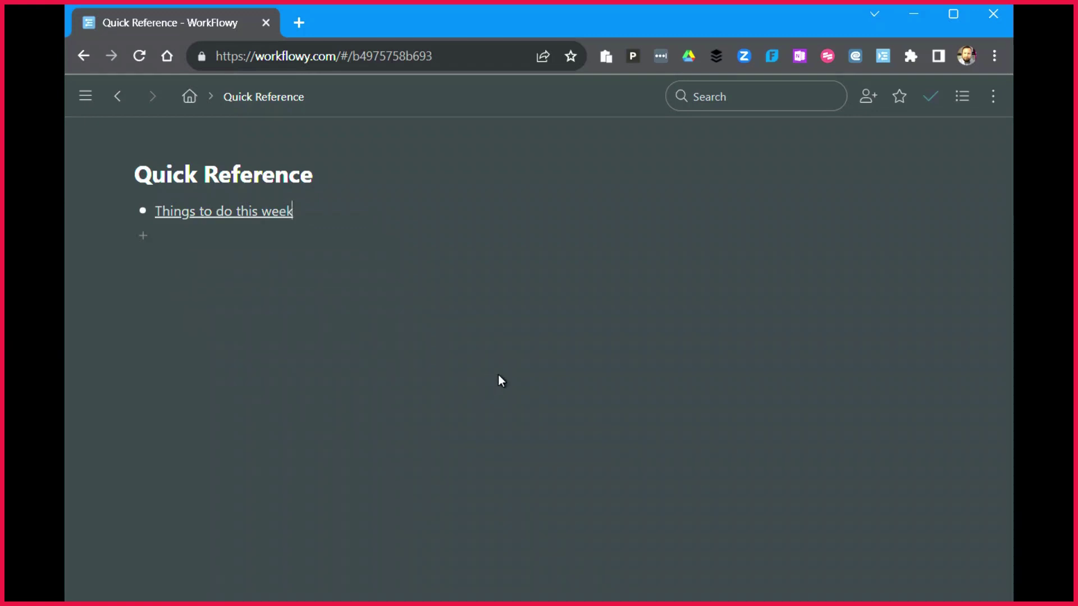
Step: Test the 'Things to do this week' link to the 'this week is:todo' search, then return home
{"action": "left_click", "coordinate": [196, 216]}
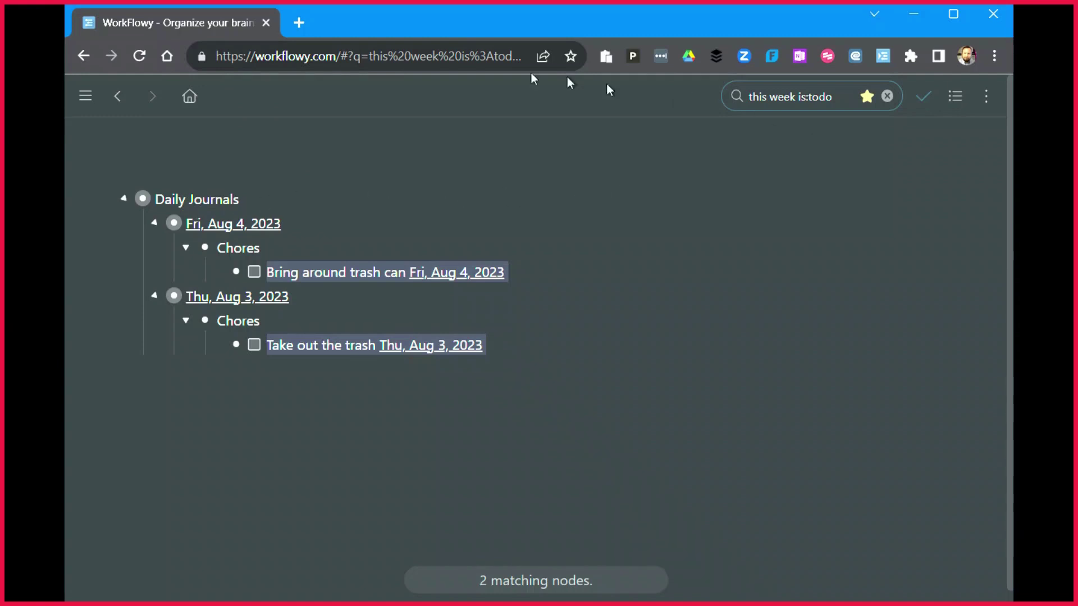
{"action": "left_click", "coordinate": [189, 96]}
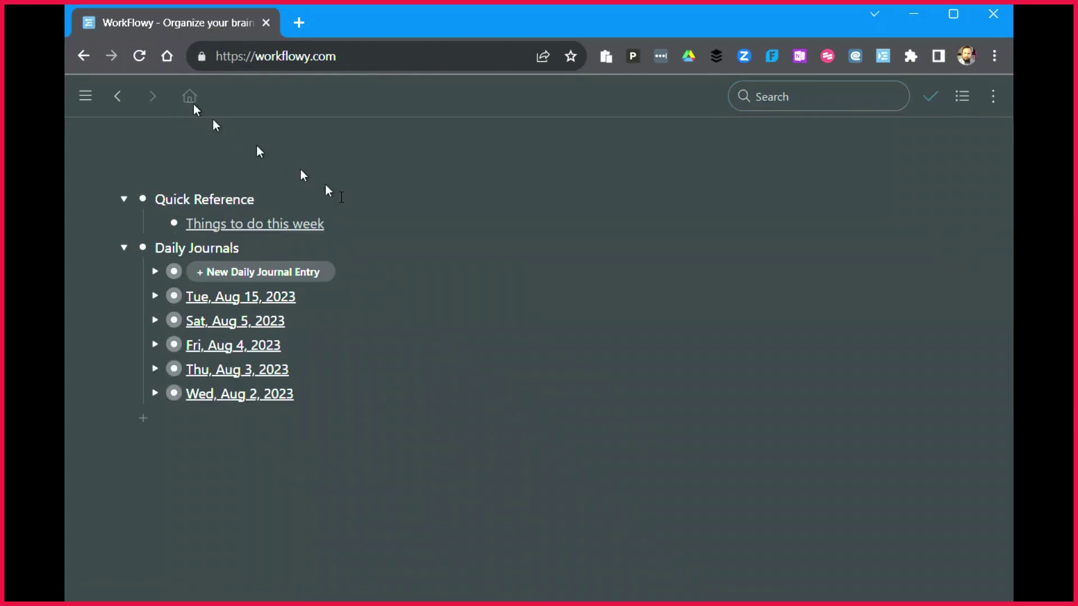